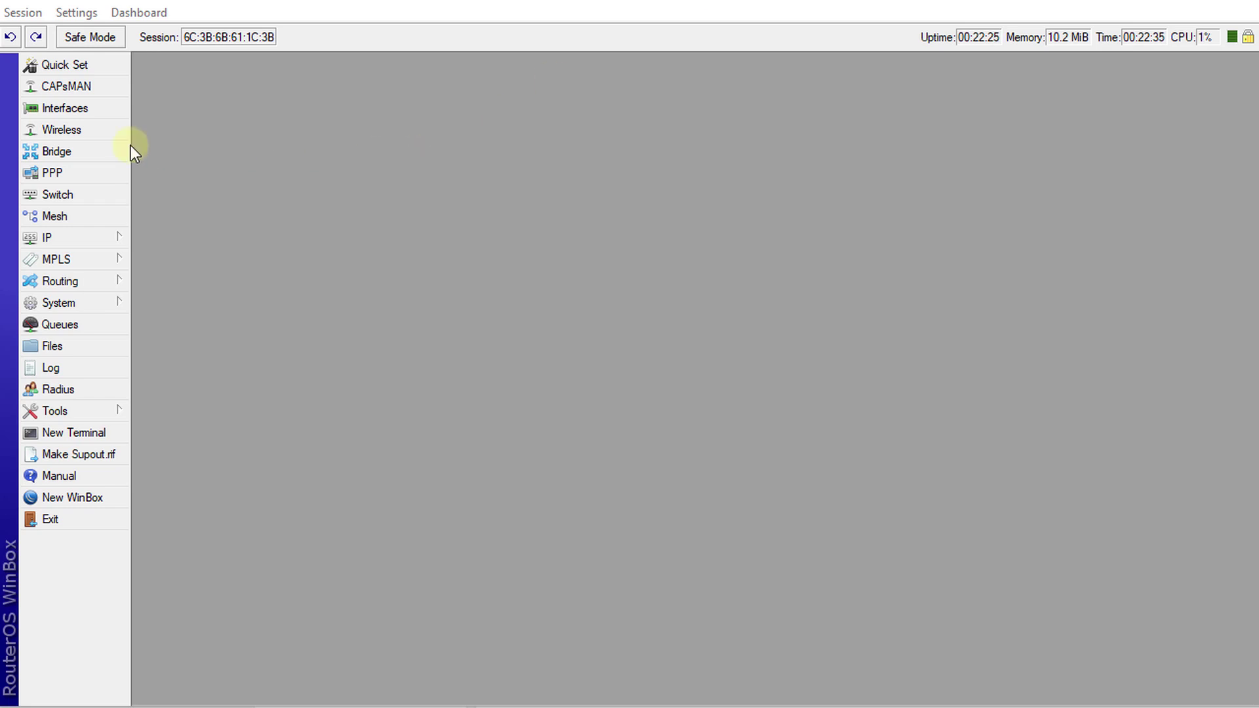
Step: Open the Wireless Tables window from the Wireless menu
{"action": "left_click", "coordinate": [95, 131]}
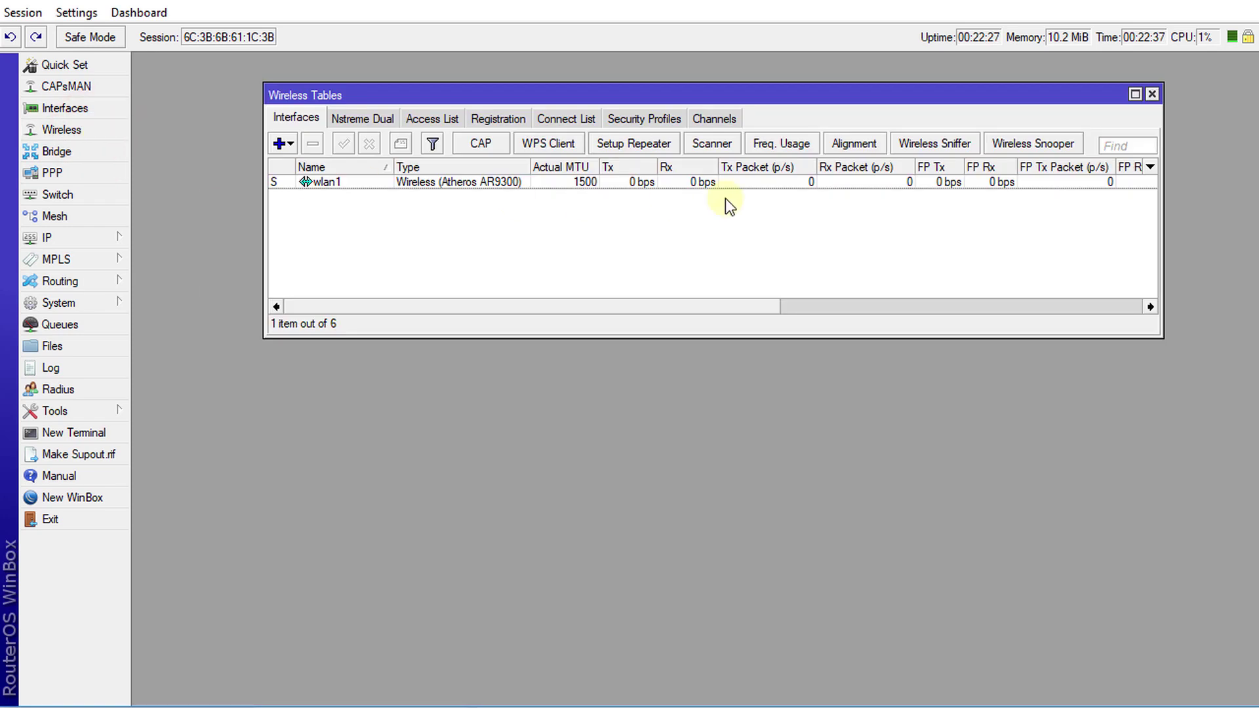
Step: Create security profile guest_wifi with WPA PSK off and a WPA2 pre-shared key set
{"action": "left_click", "coordinate": [651, 121]}
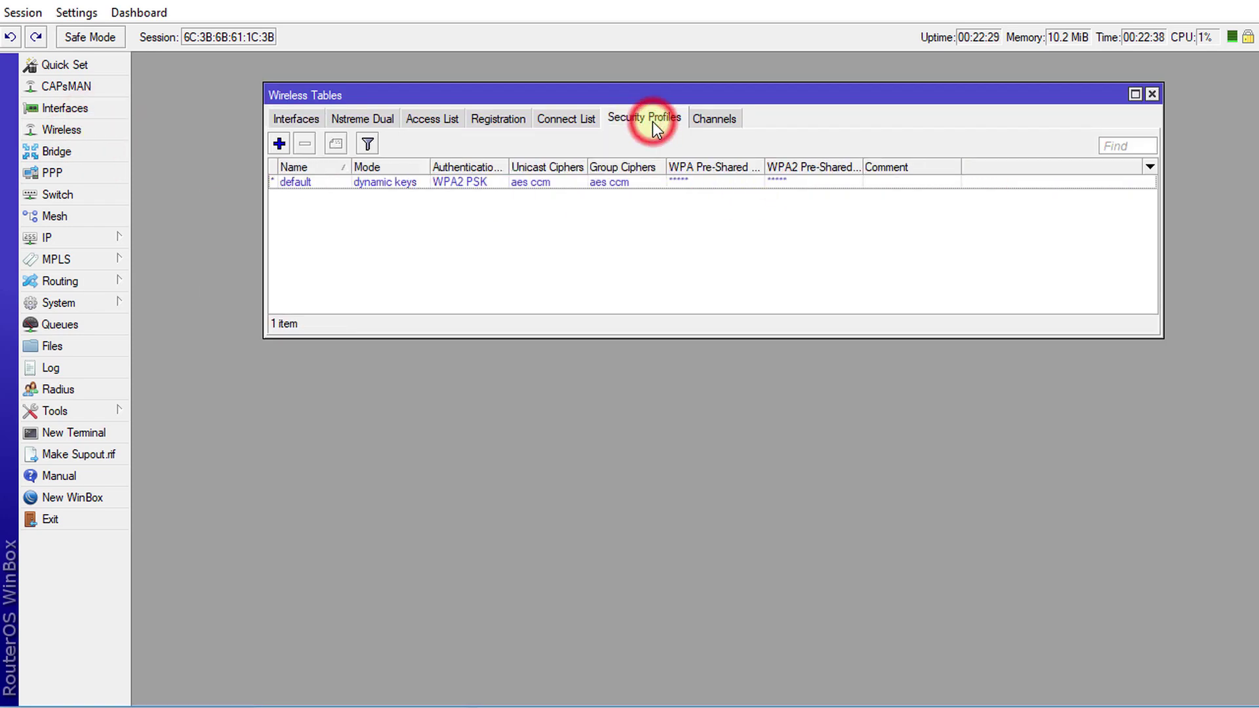
{"action": "left_click", "coordinate": [272, 144]}
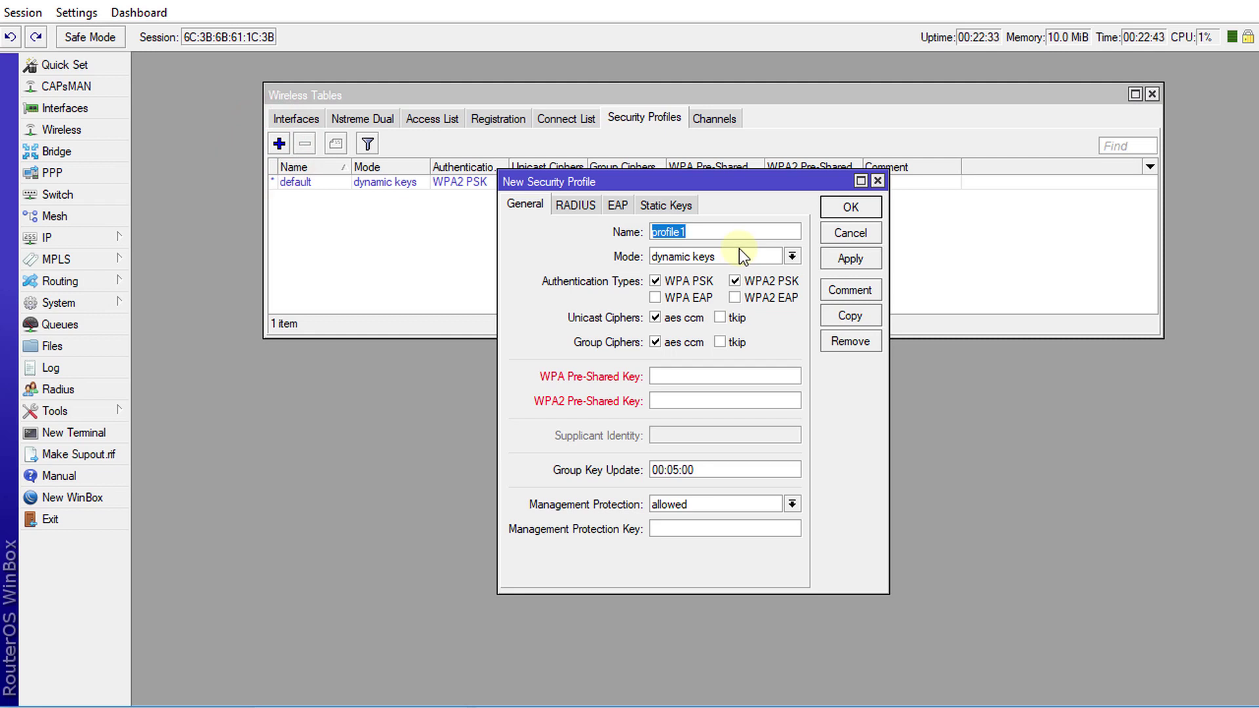
{"action": "type", "text": "guest_wifi"}
{"action": "left_click", "coordinate": [654, 281]}
{"action": "left_click", "coordinate": [691, 406]}
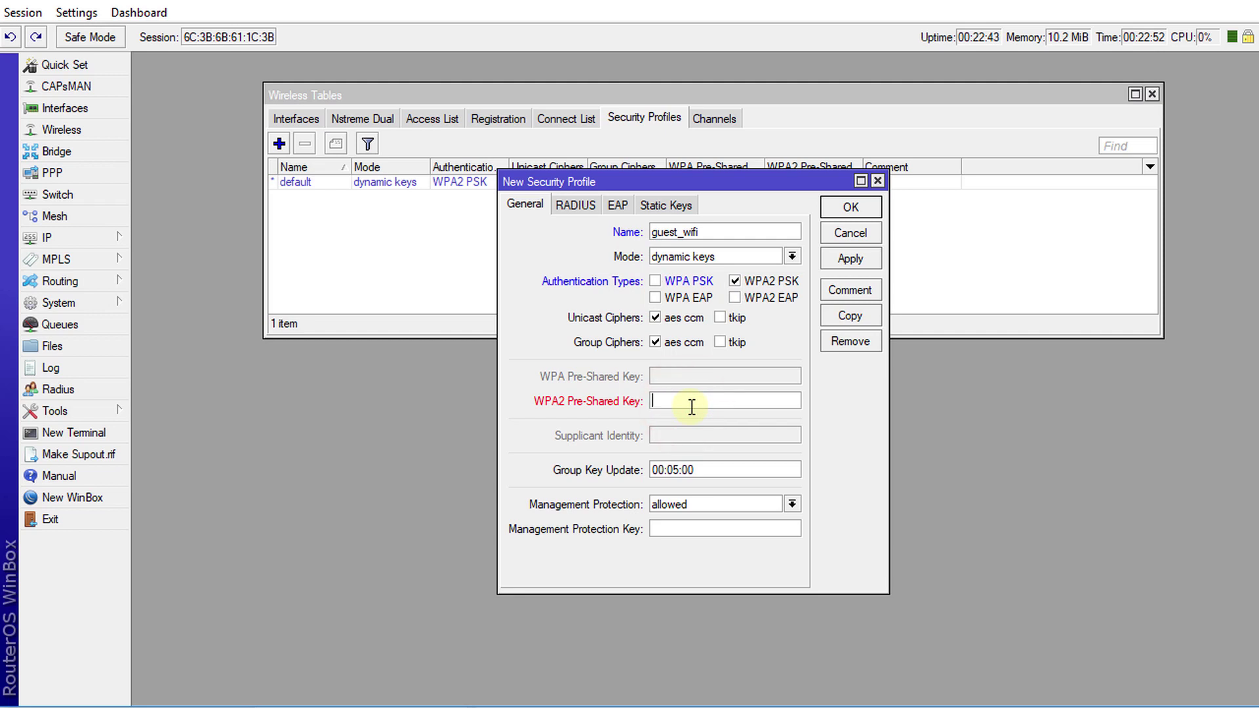
{"action": "type", "text": "********"}
{"action": "left_click", "coordinate": [852, 261]}
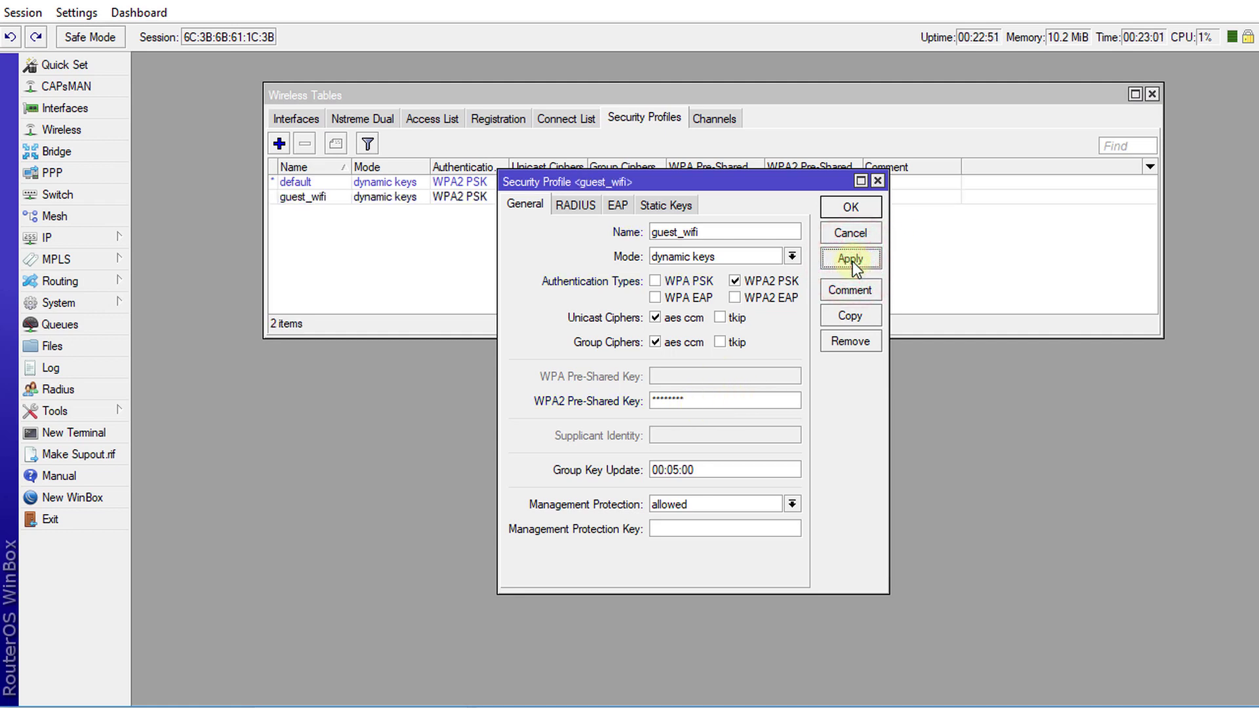
{"action": "left_click", "coordinate": [862, 207]}
{"action": "left_click", "coordinate": [328, 199]}
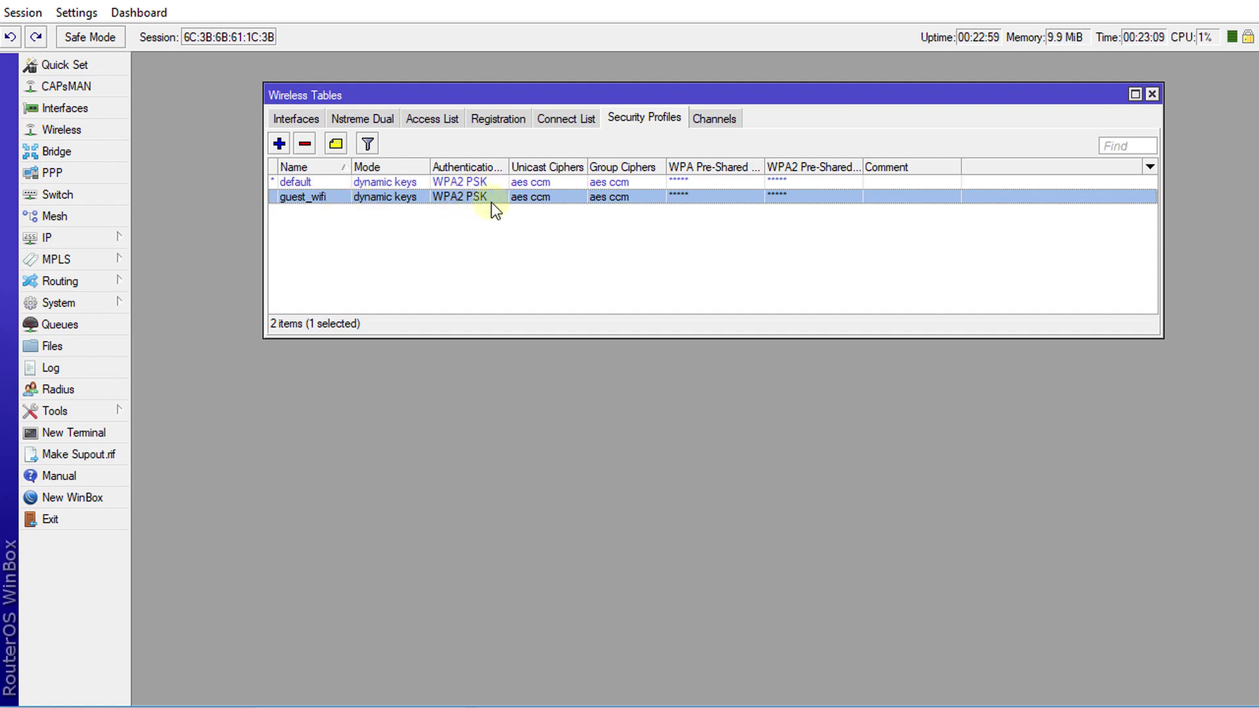
Step: Add a new virtual wireless interface and name it Guest_wlan
{"action": "left_click", "coordinate": [288, 120]}
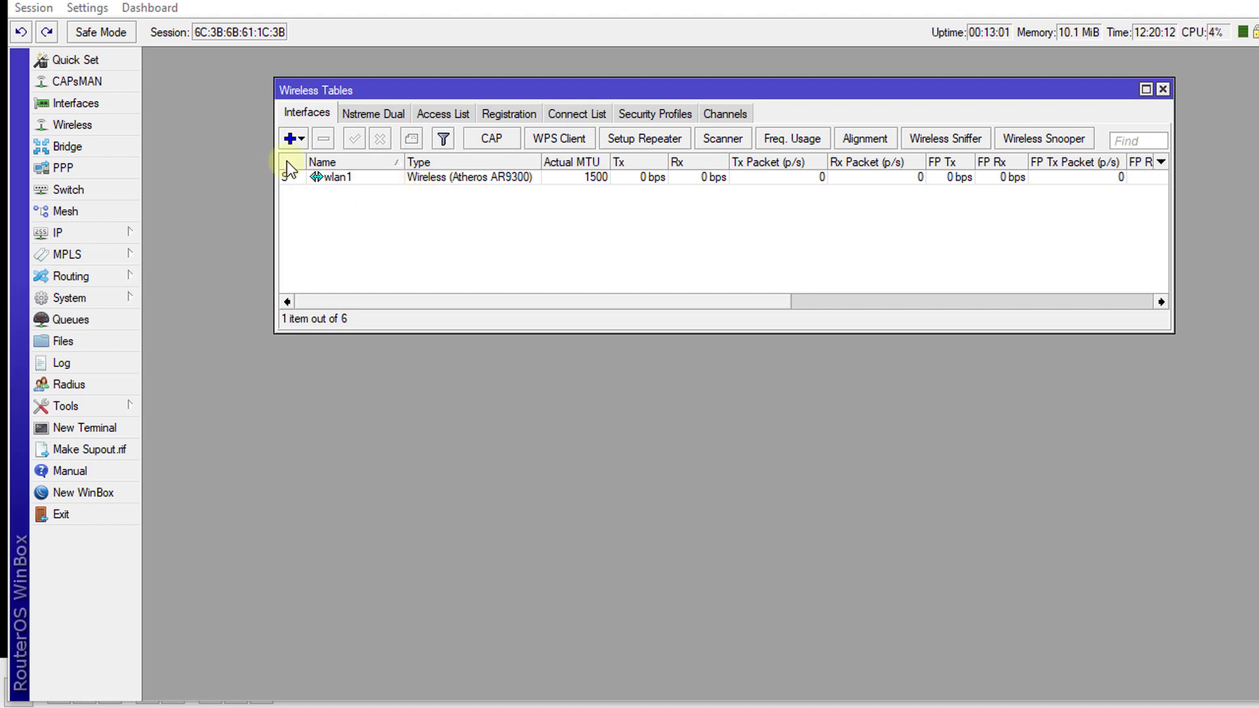
{"action": "left_click", "coordinate": [296, 138]}
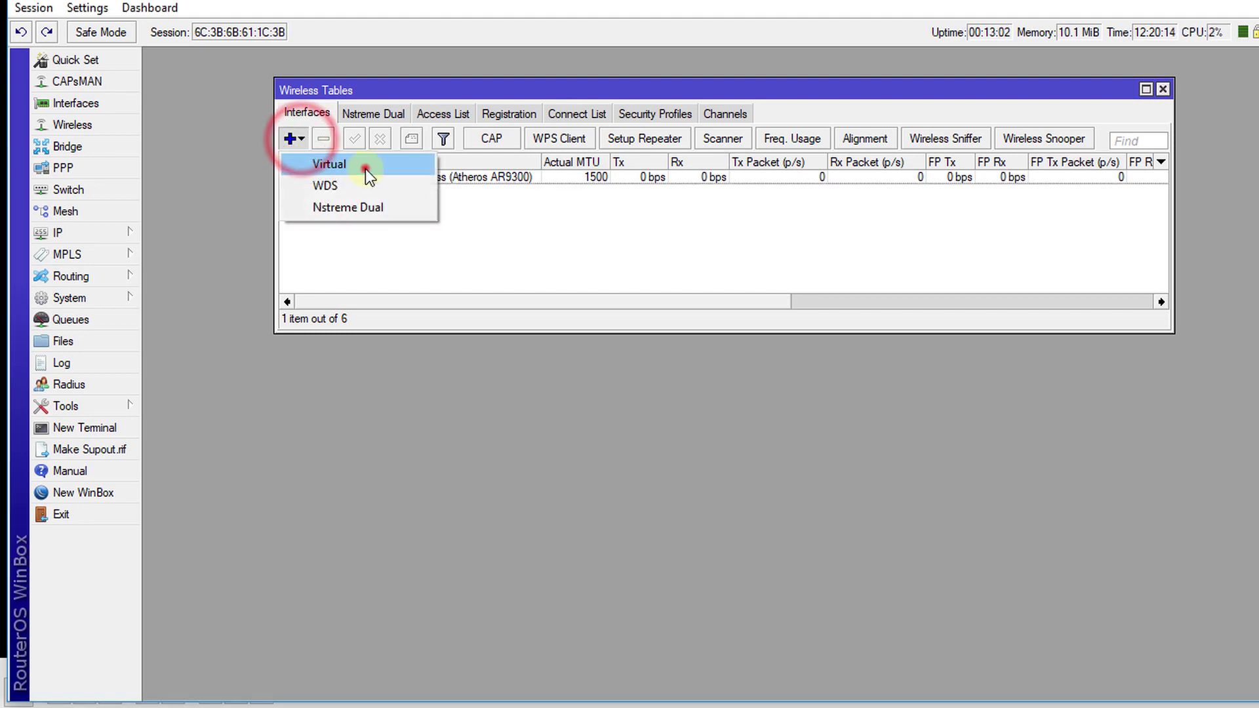
{"action": "left_click", "coordinate": [365, 165]}
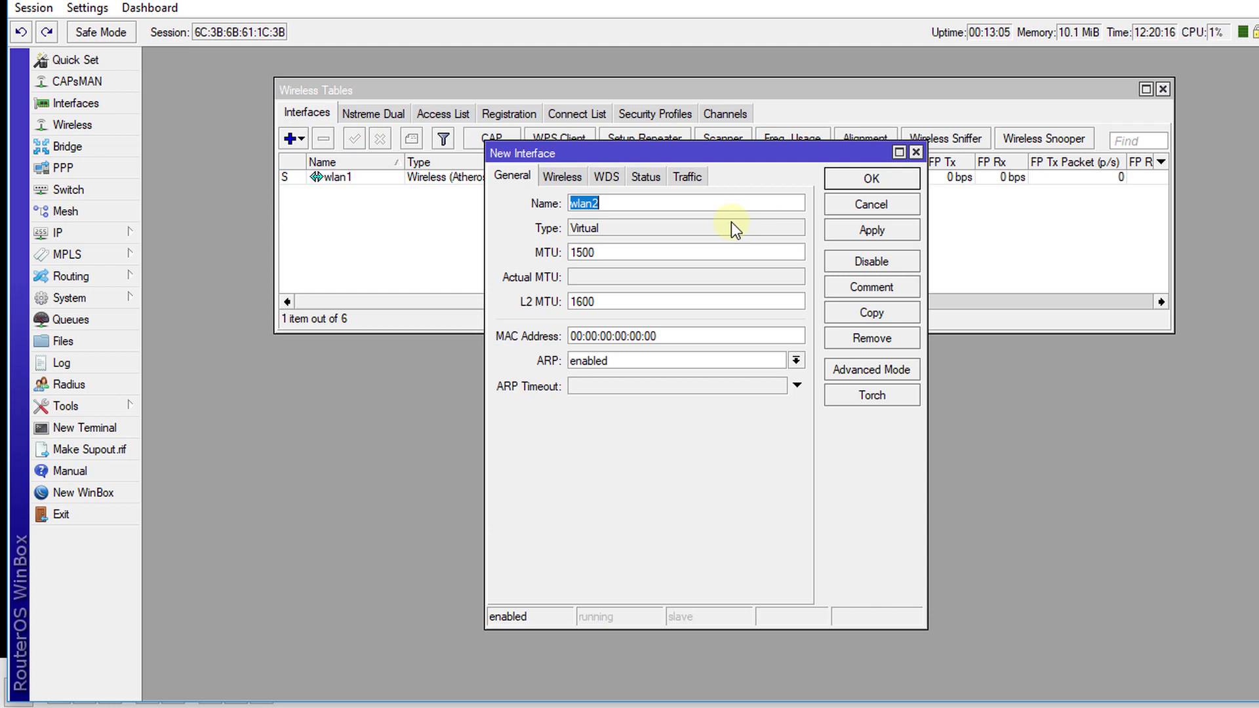
{"action": "type", "text": "Guet"}
{"action": "key", "text": "BackSpace"}
{"action": "key", "text": "BackSpace"}
{"action": "type", "text": "est_wlan"}
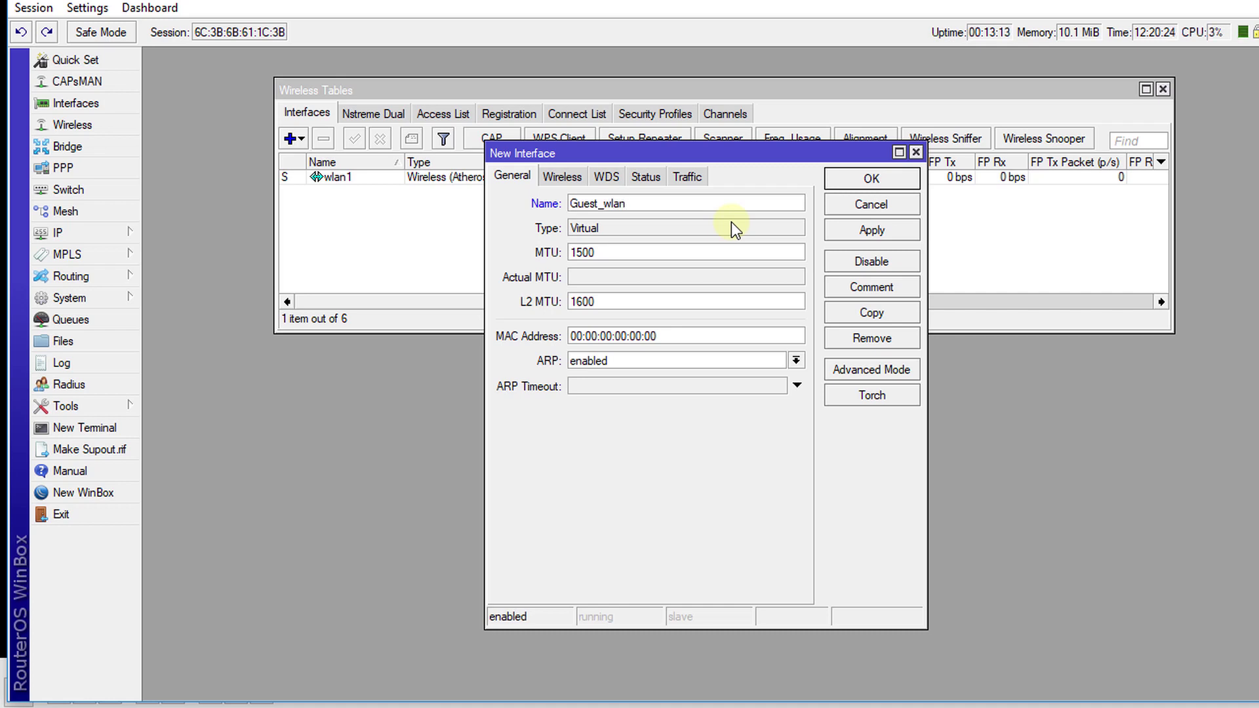
Step: Give Guest_wlan the SSID guest and the guest_wifi security profile
{"action": "left_click", "coordinate": [562, 176]}
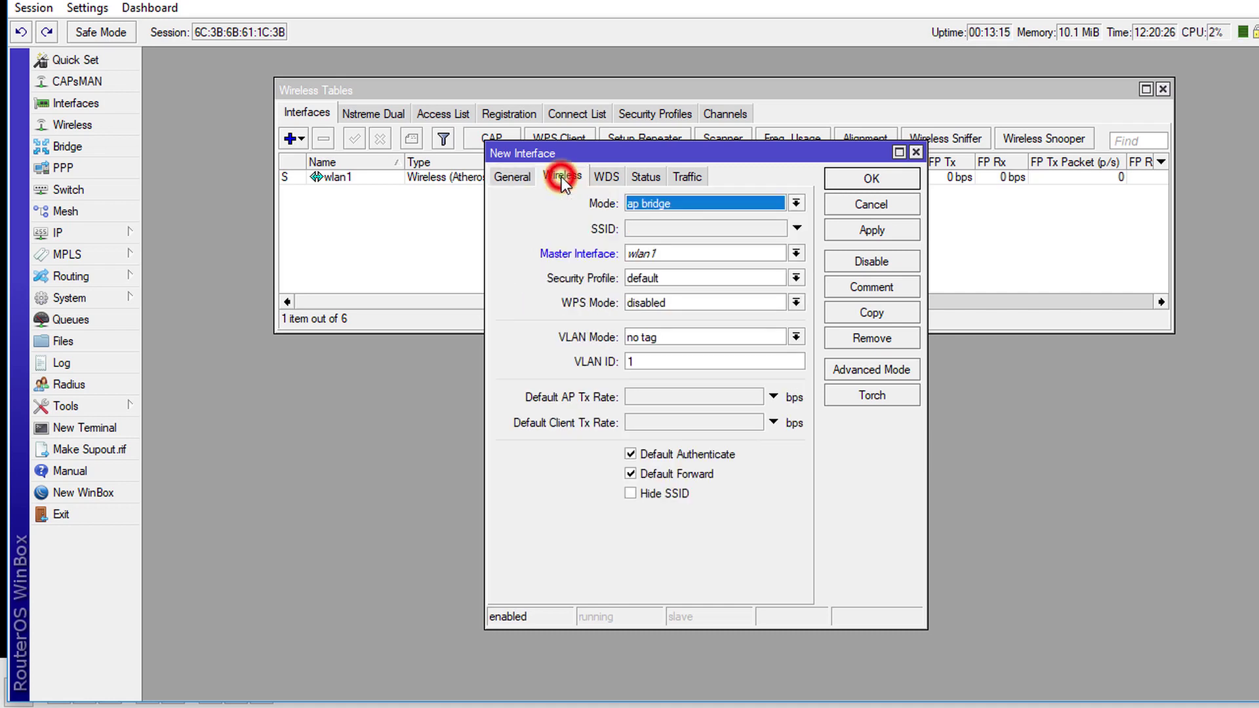
{"action": "left_click", "coordinate": [682, 229]}
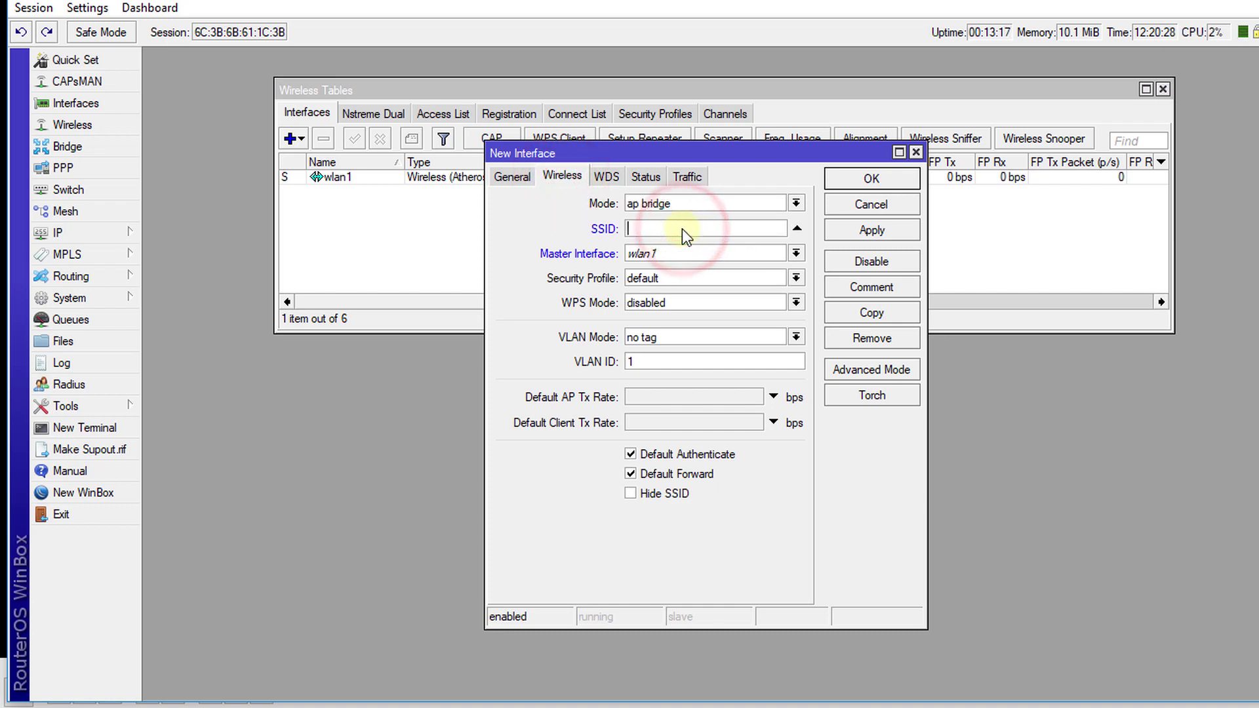
{"action": "type", "text": "guest"}
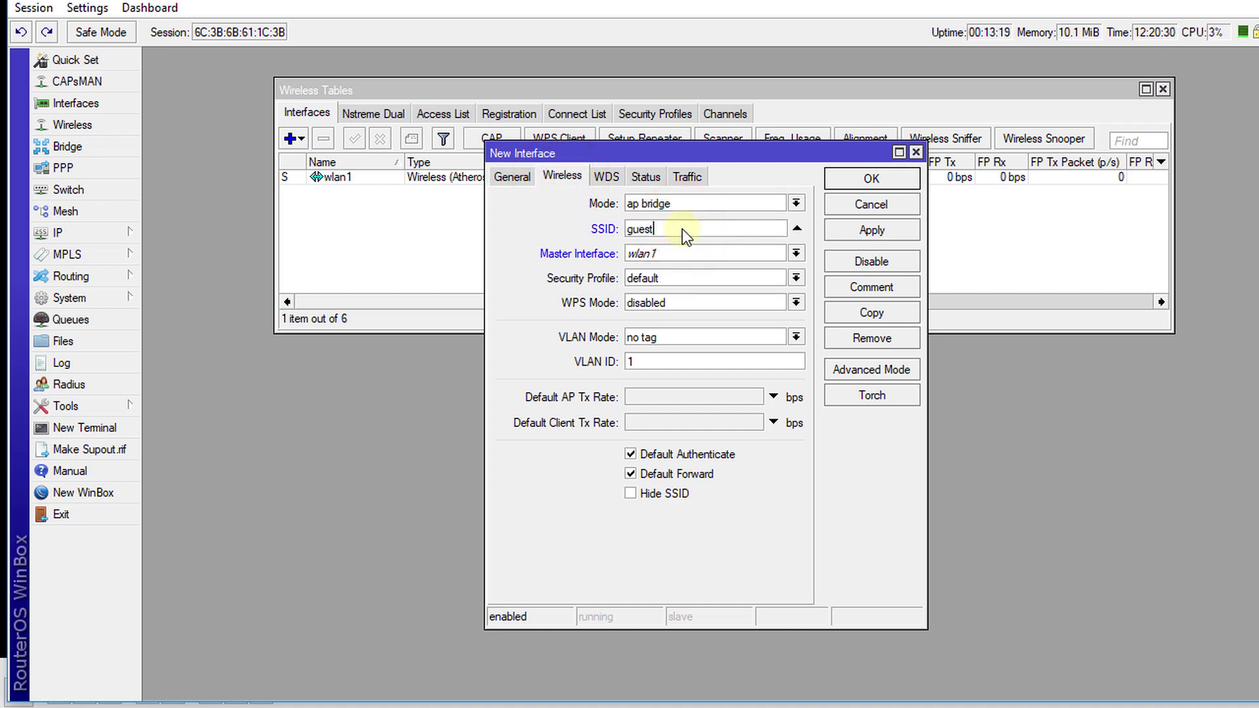
{"action": "left_click", "coordinate": [722, 278]}
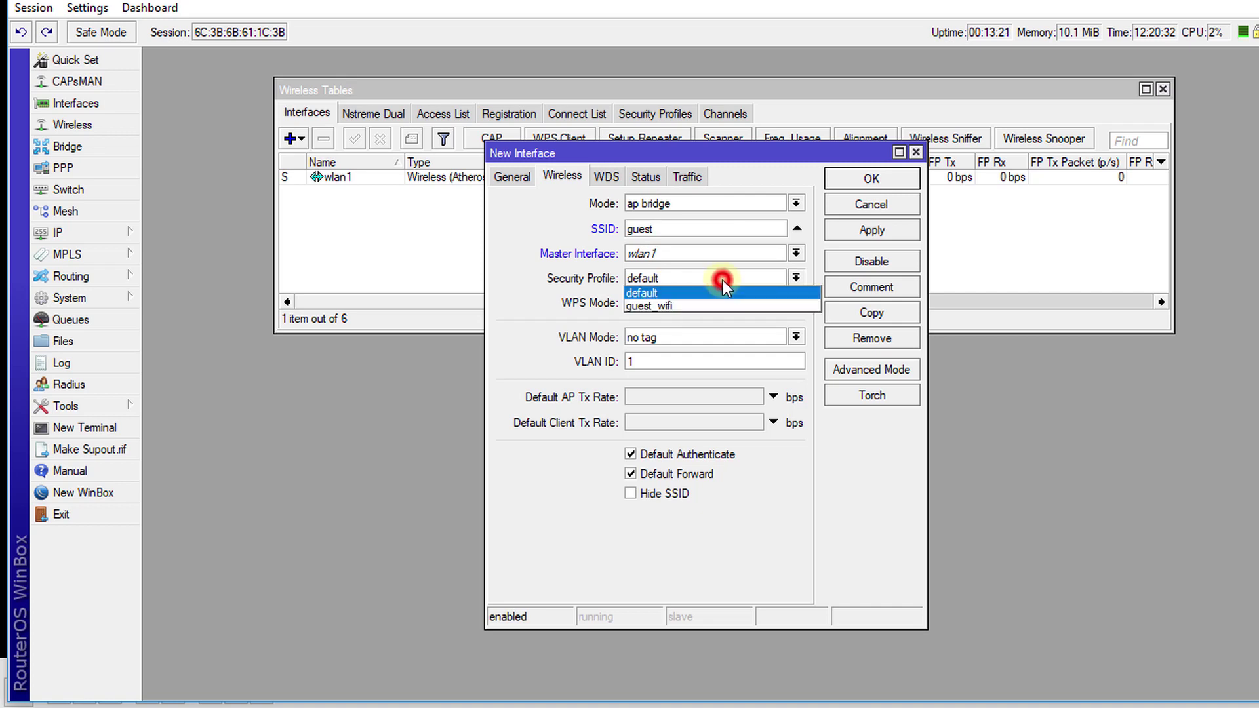
{"action": "left_click", "coordinate": [691, 306]}
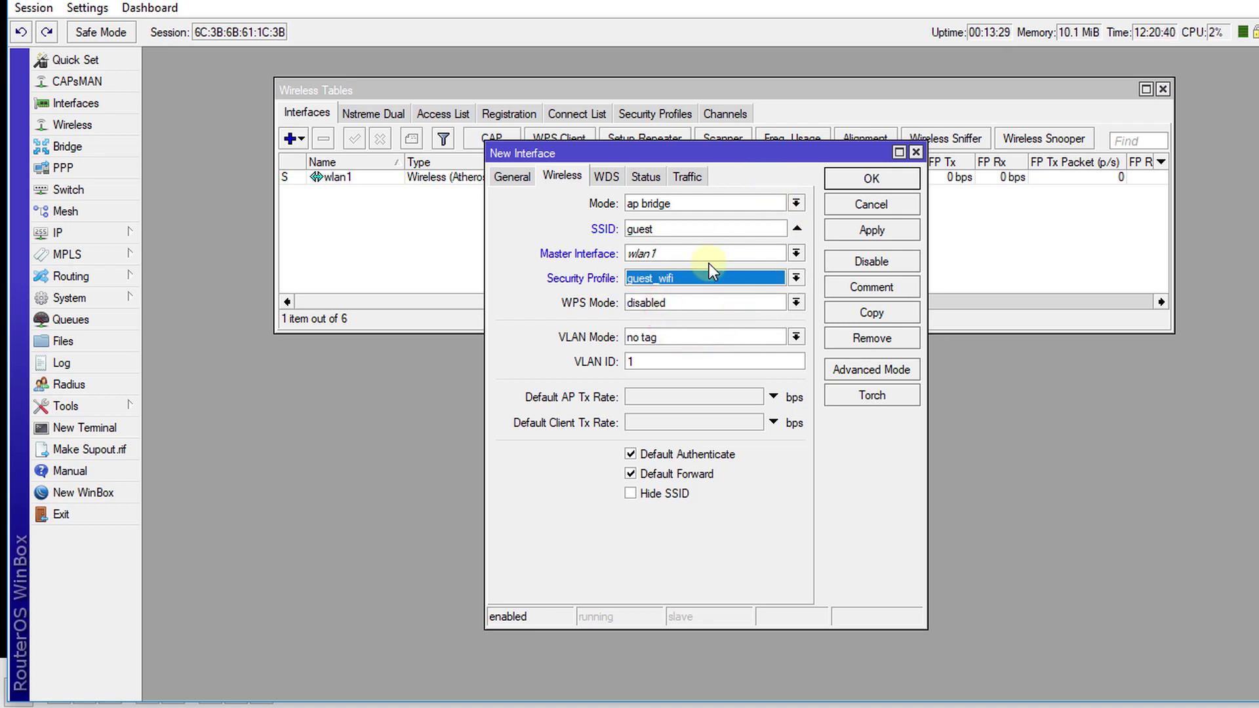
Step: Set Guest_wlan's VLAN mode to use tag with VLAN ID 20 and save it
{"action": "left_click", "coordinate": [707, 334]}
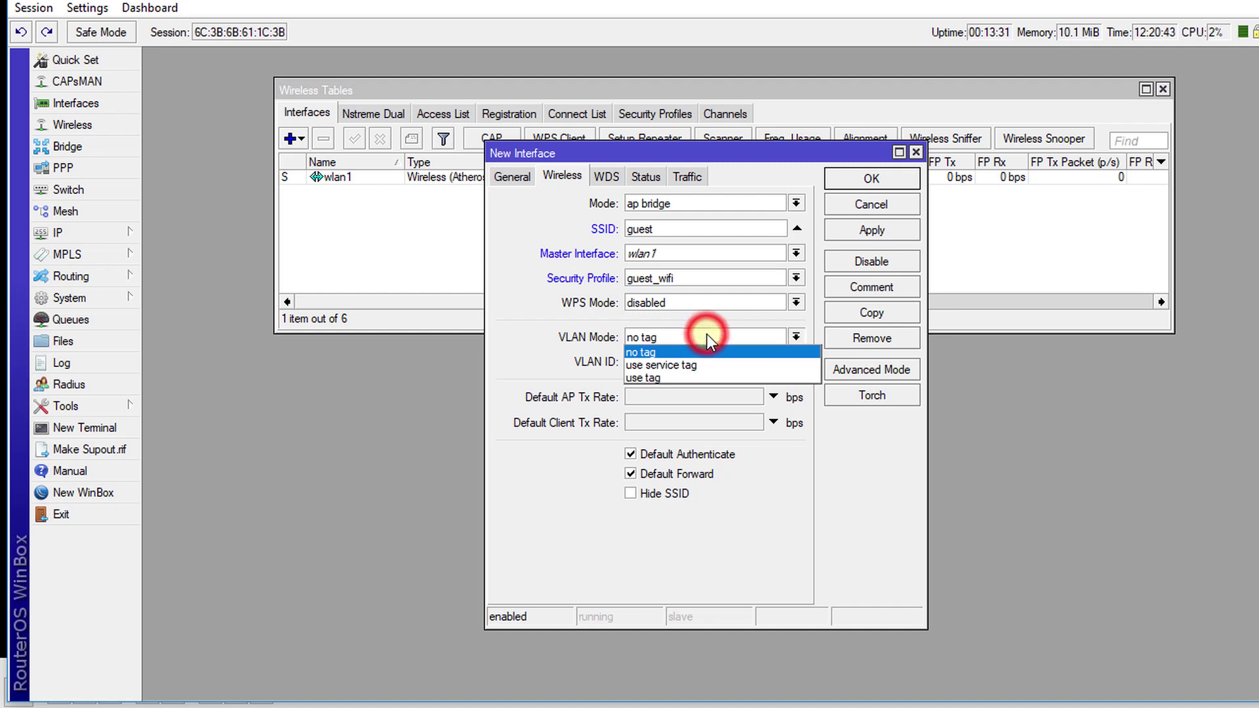
{"action": "left_click", "coordinate": [675, 378]}
{"action": "left_click", "coordinate": [672, 362]}
{"action": "left_click_drag", "start_coordinate": [671, 362], "coordinate": [548, 365]}
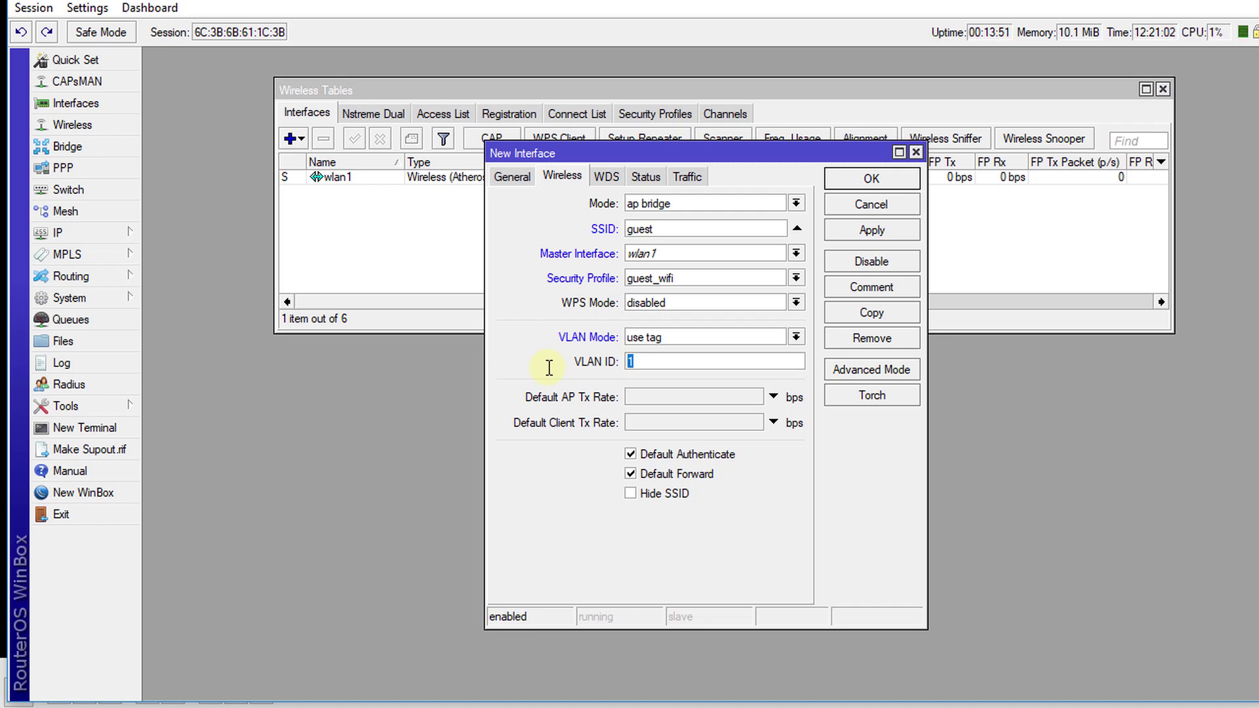
{"action": "type", "text": "20"}
{"action": "left_click", "coordinate": [863, 234]}
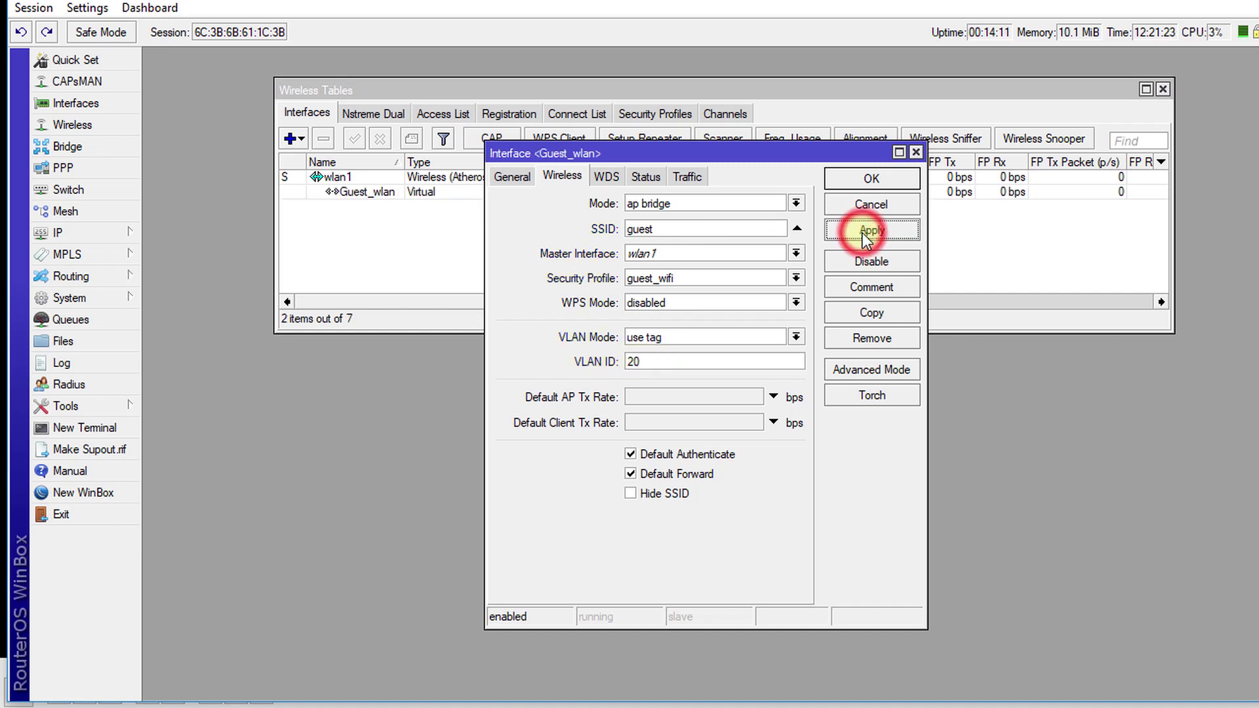
{"action": "left_click", "coordinate": [845, 182]}
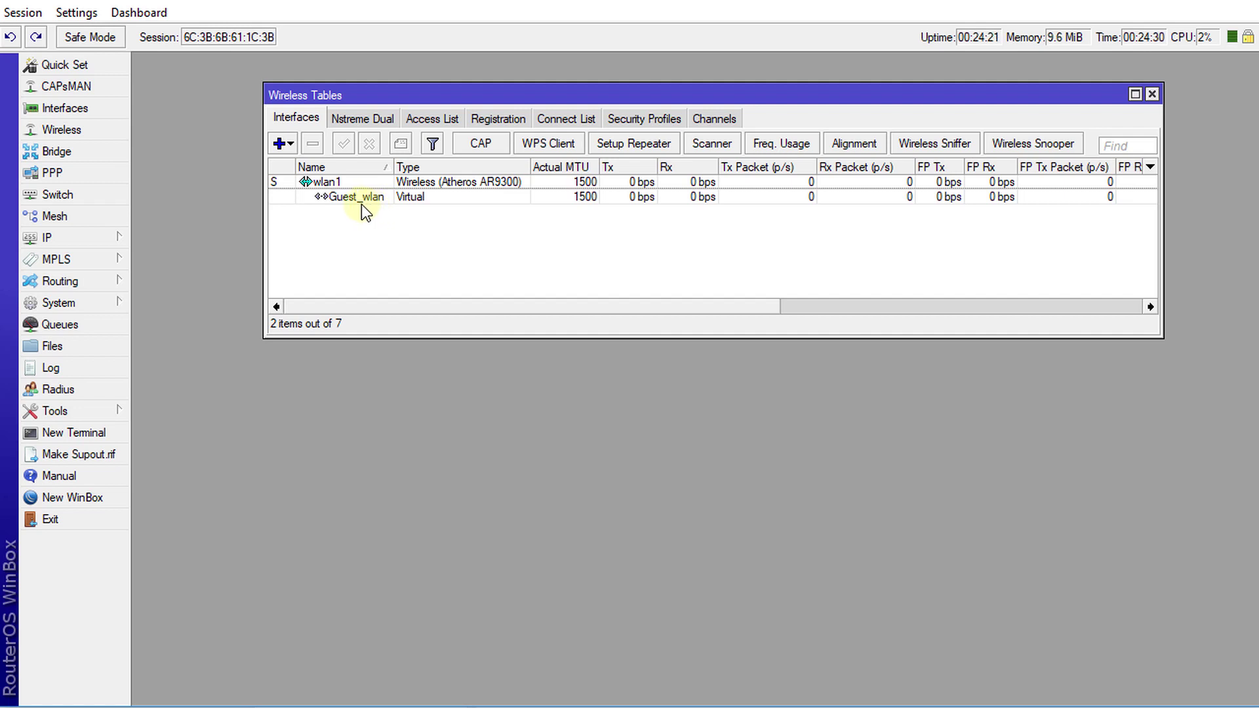
Step: Close Wireless Tables and show the VLAN list in the Interfaces window
{"action": "left_click", "coordinate": [1151, 93]}
{"action": "left_click", "coordinate": [79, 107]}
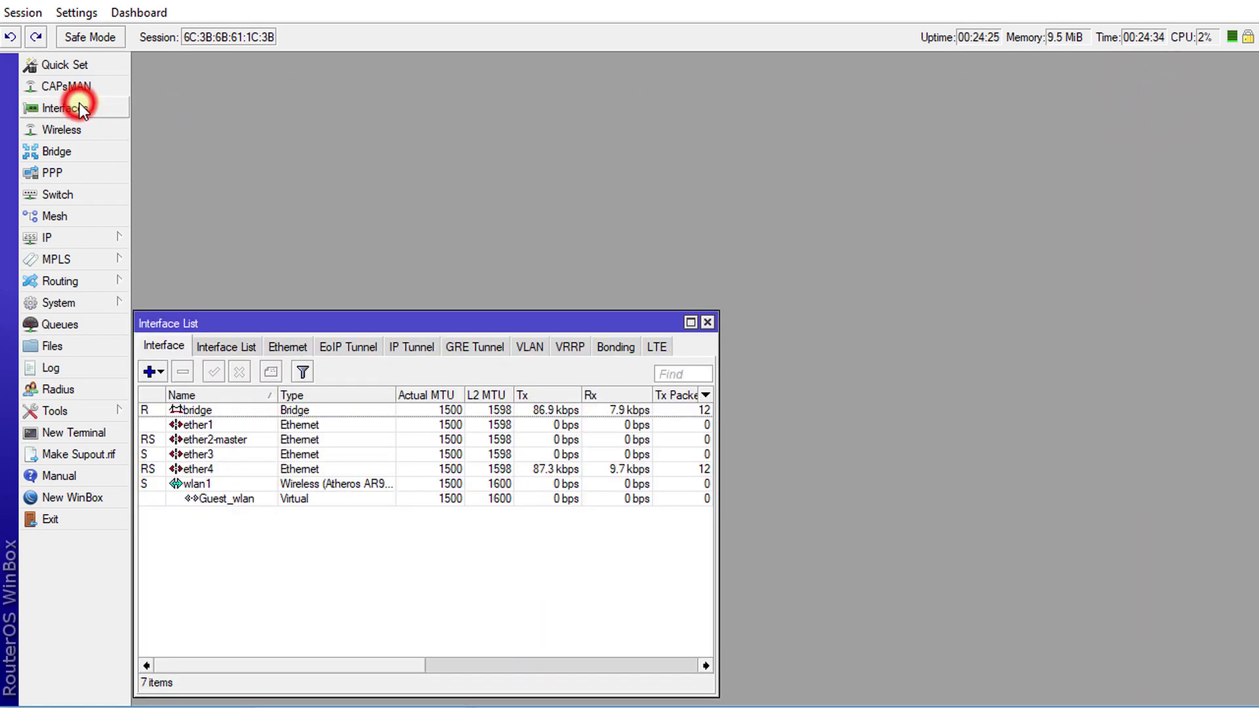
{"action": "left_click_drag", "start_coordinate": [470, 327], "coordinate": [646, 171]}
{"action": "left_click", "coordinate": [705, 194]}
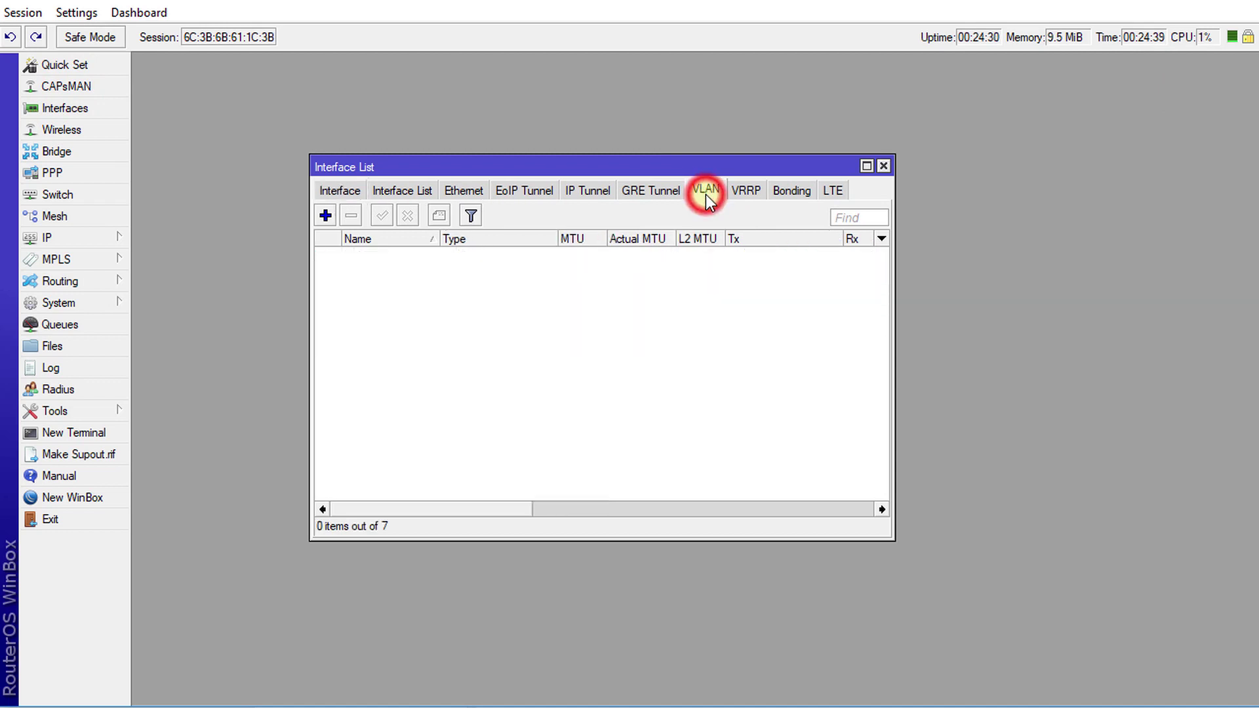
Step: Create VLAN interface vlan20 with VLAN ID 20 on Guest_wlan
{"action": "left_click", "coordinate": [325, 215]}
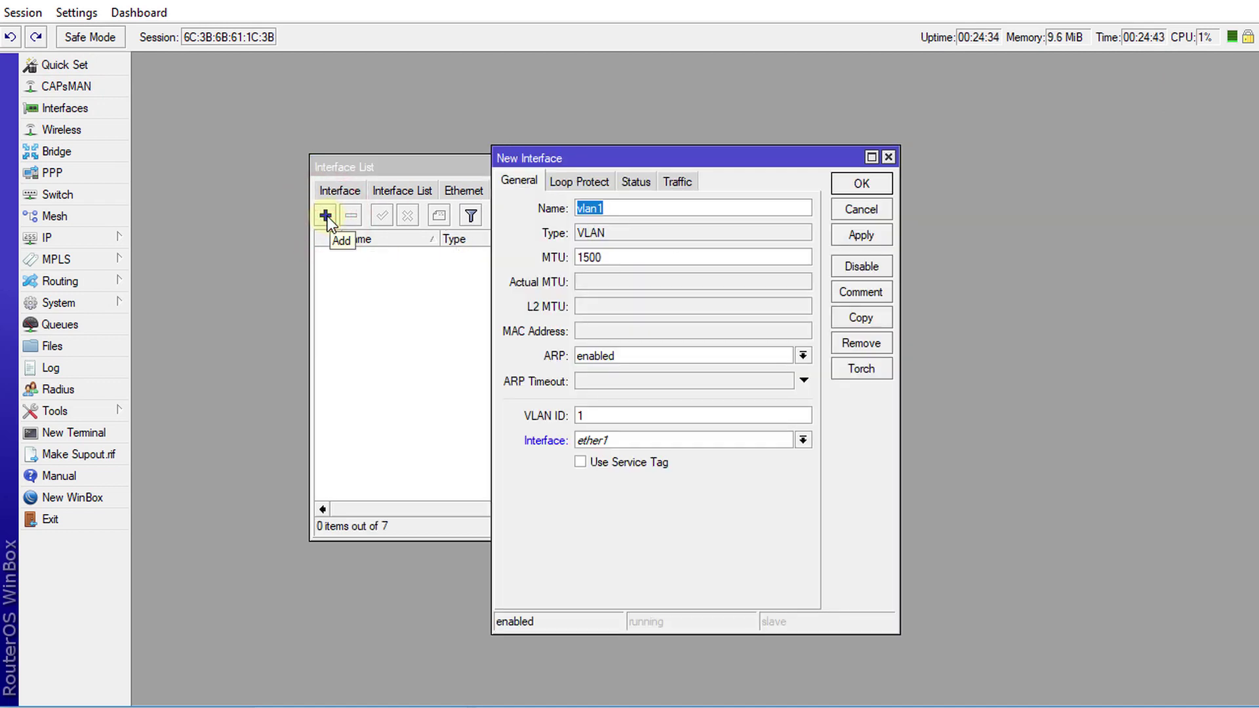
{"action": "key", "text": "End"}
{"action": "key", "text": "BackSpace"}
{"action": "type", "text": "20"}
{"action": "double_click", "coordinate": [598, 414]}
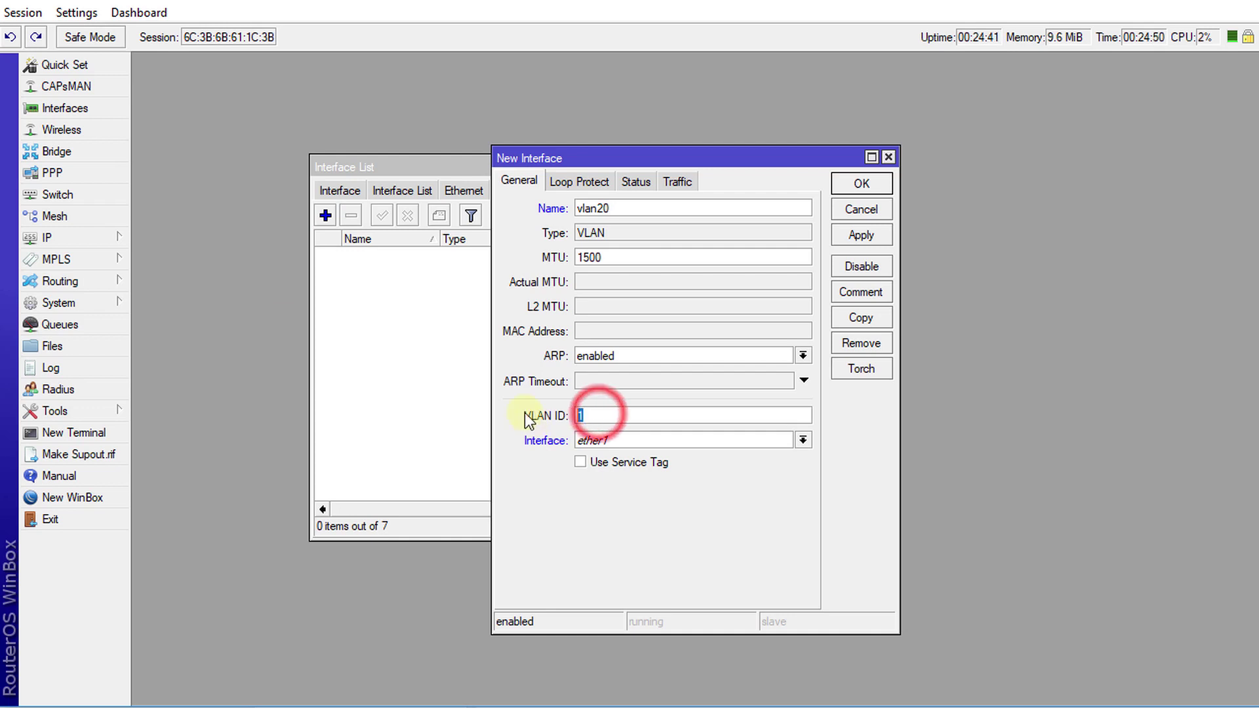
{"action": "type", "text": "20"}
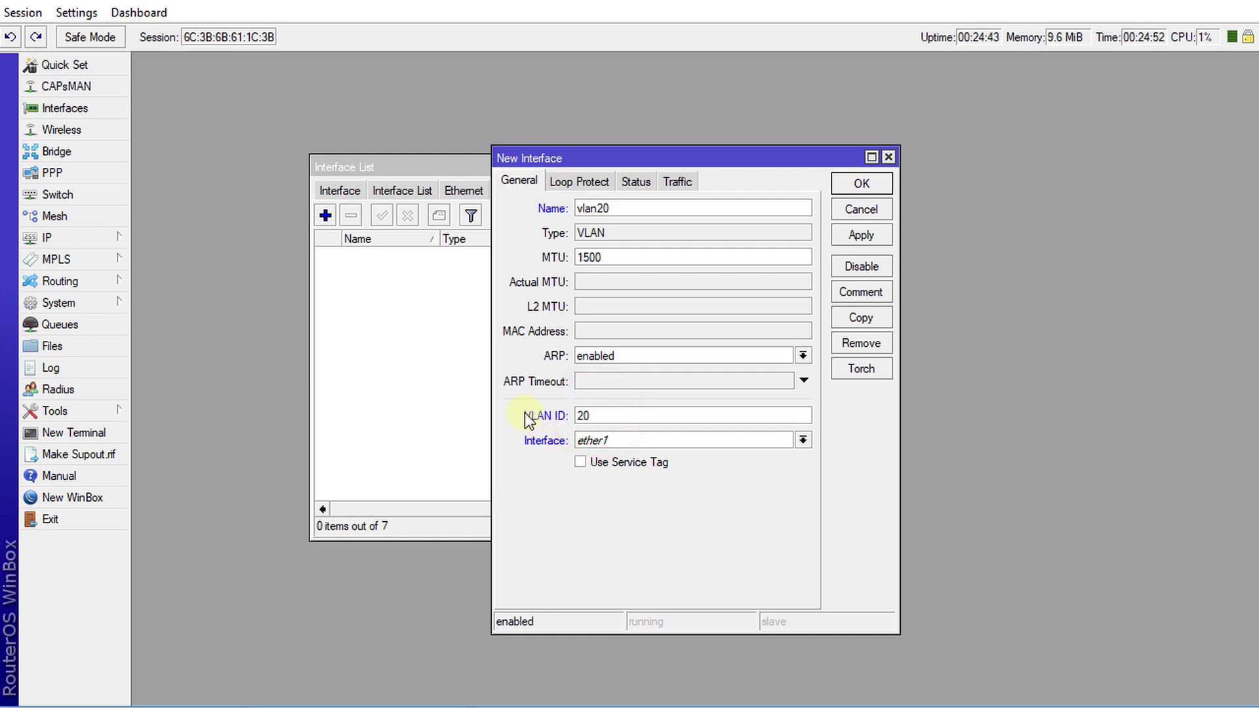
{"action": "left_click", "coordinate": [803, 442]}
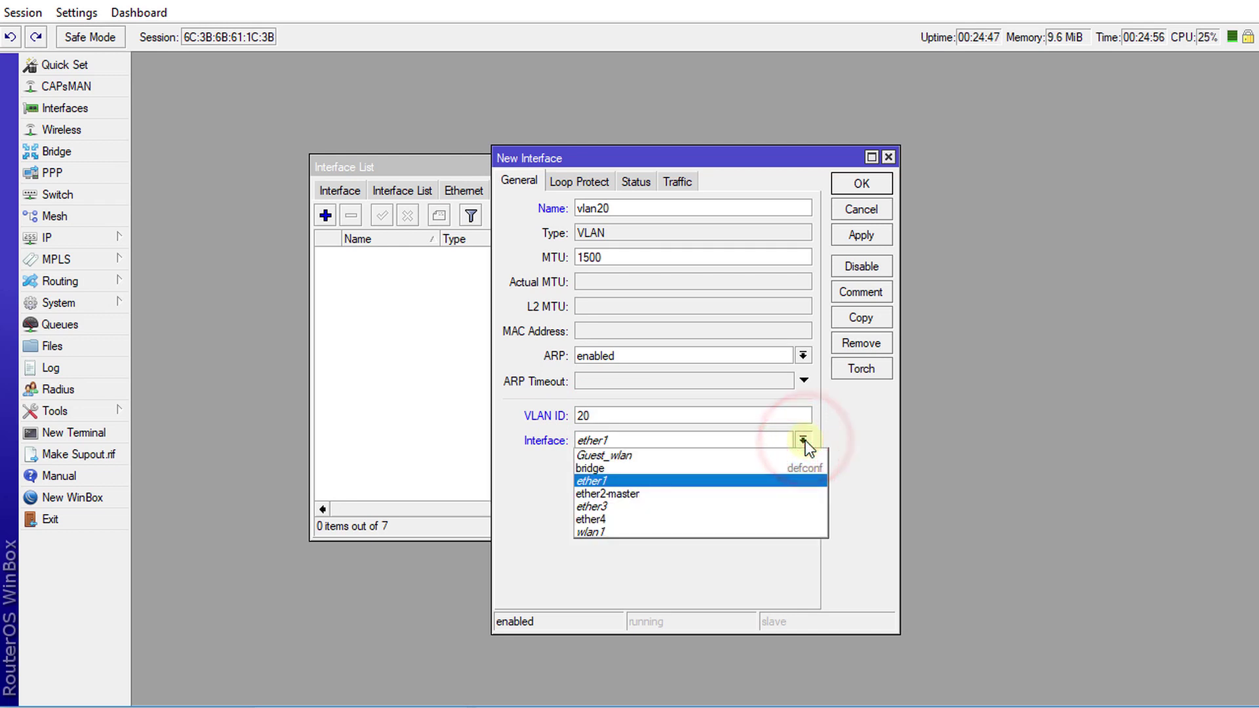
{"action": "left_click", "coordinate": [680, 457]}
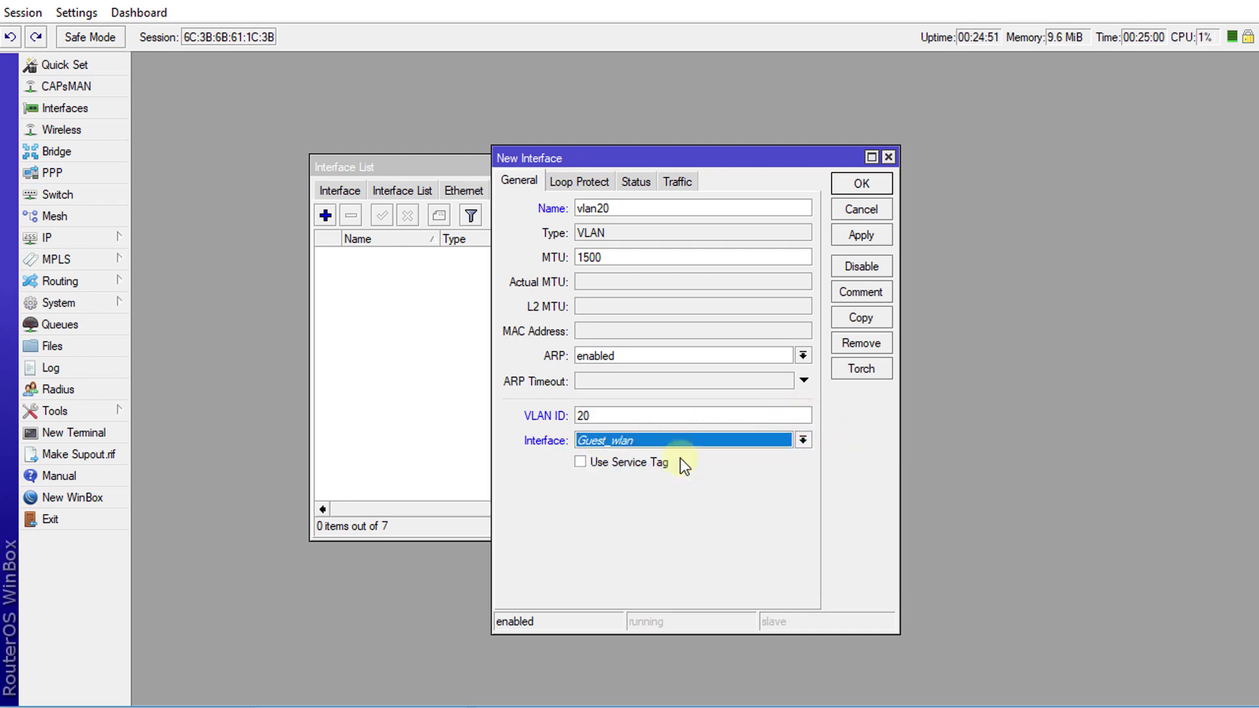
{"action": "left_click", "coordinate": [860, 240]}
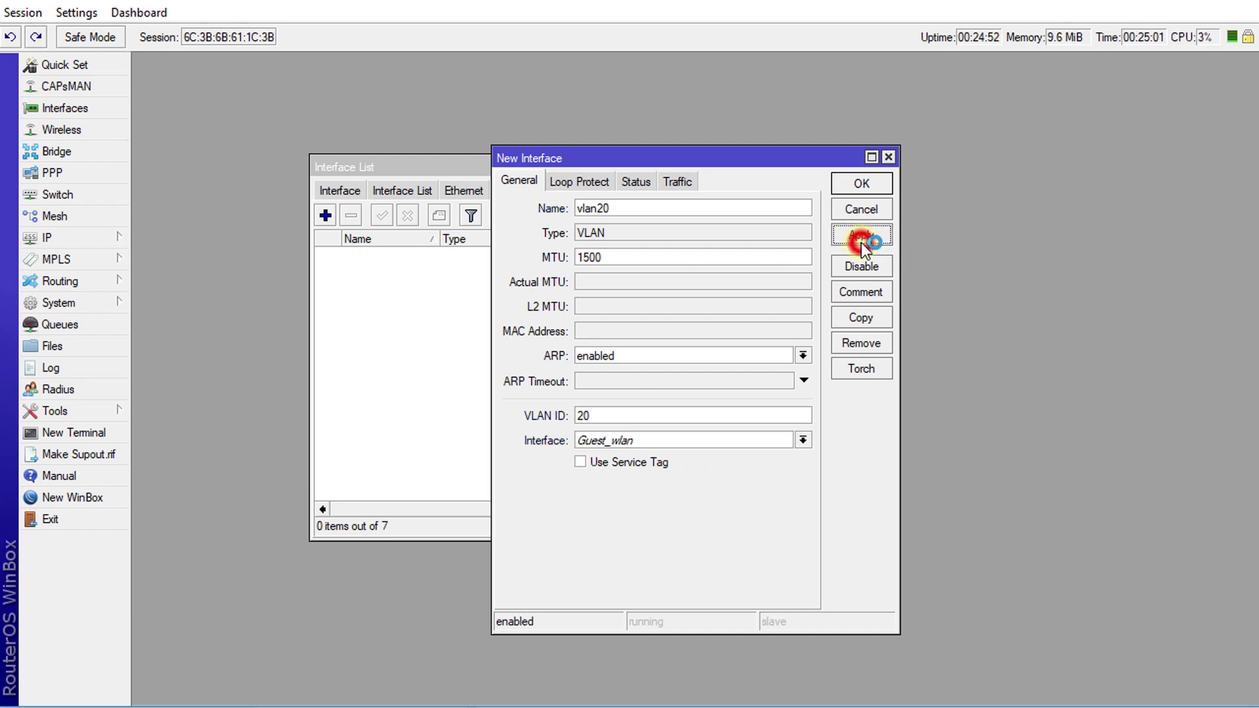
{"action": "left_click", "coordinate": [851, 183]}
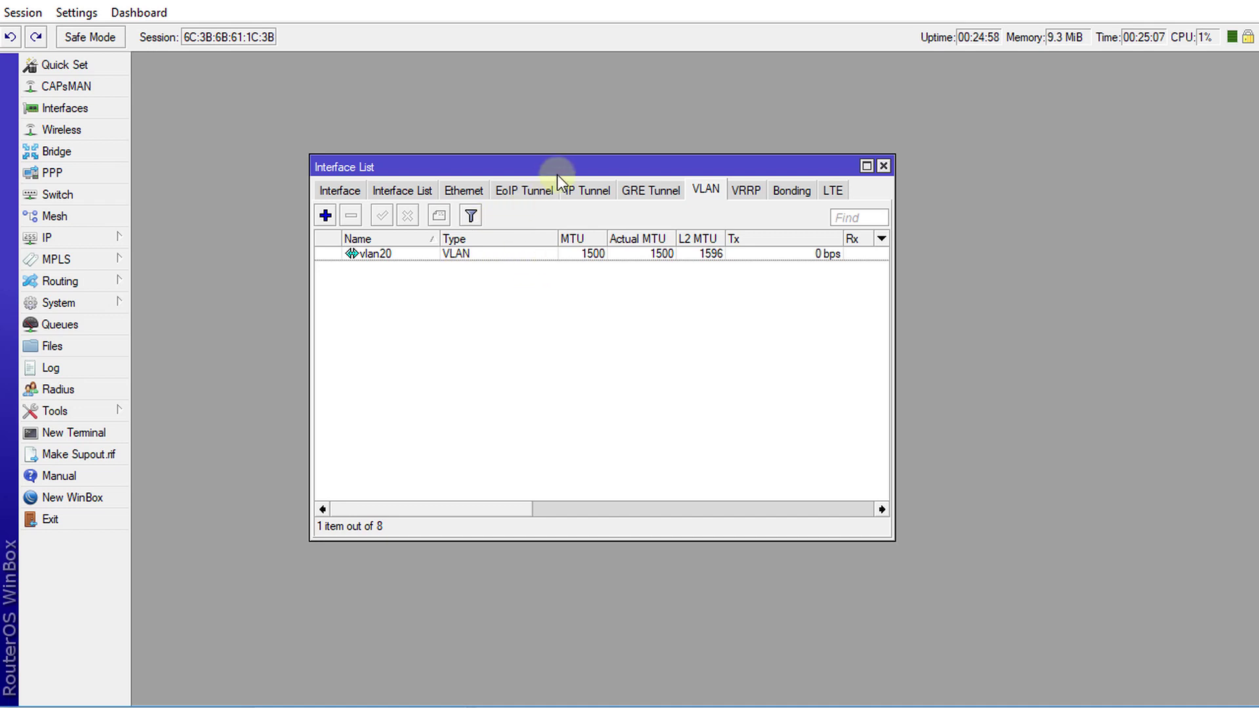
Step: Add a new bridge named bridge_vlan20 in the Bridge window
{"action": "left_click_drag", "start_coordinate": [561, 175], "coordinate": [920, 94]}
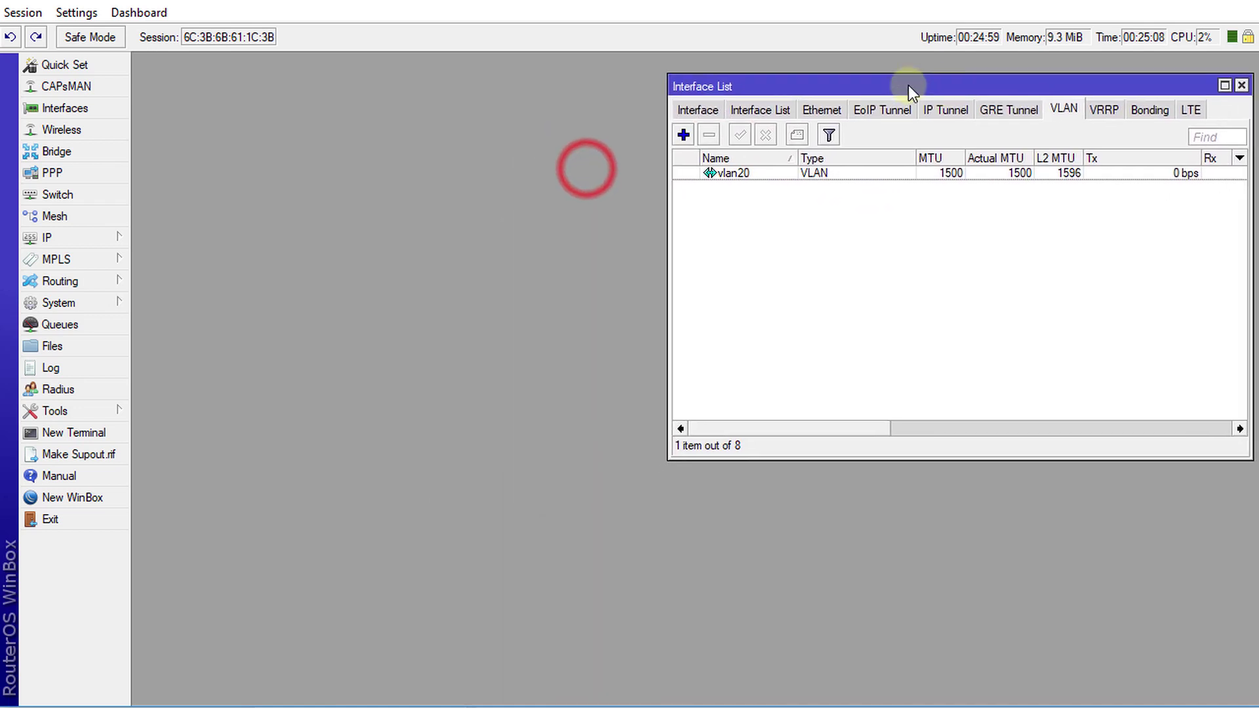
{"action": "left_click", "coordinate": [57, 151]}
{"action": "left_click_drag", "start_coordinate": [493, 64], "coordinate": [538, 169]}
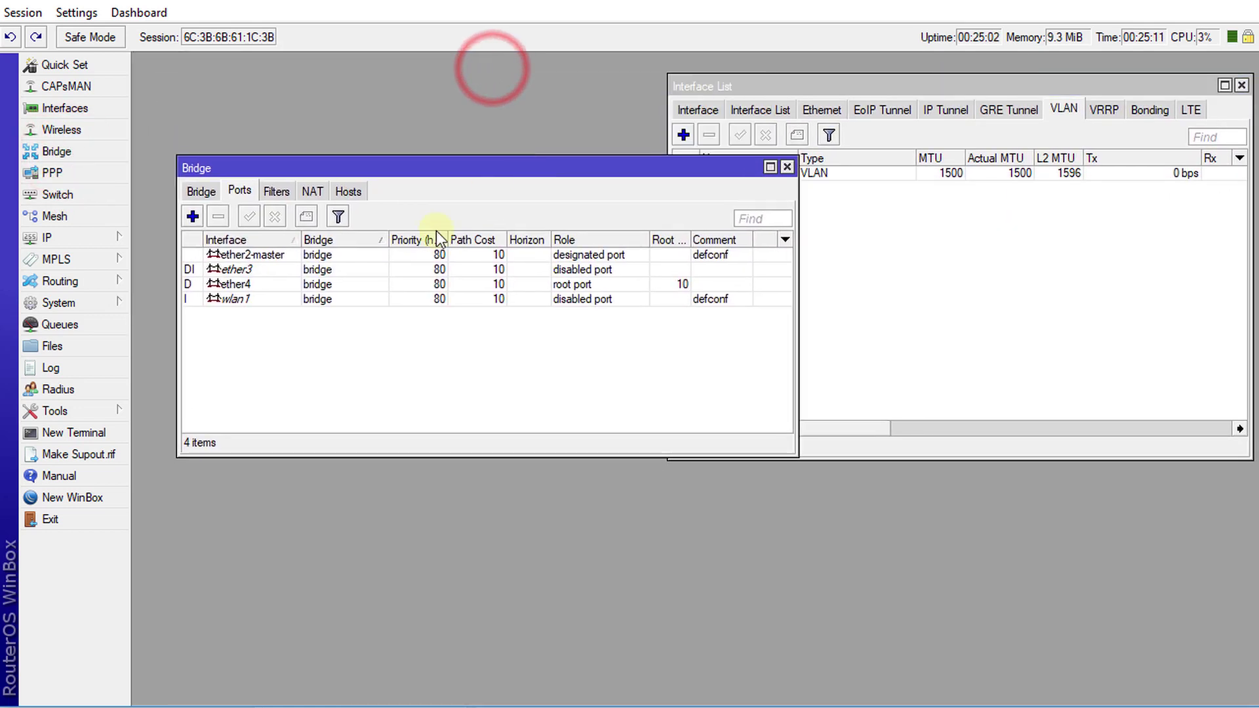
{"action": "left_click", "coordinate": [201, 190]}
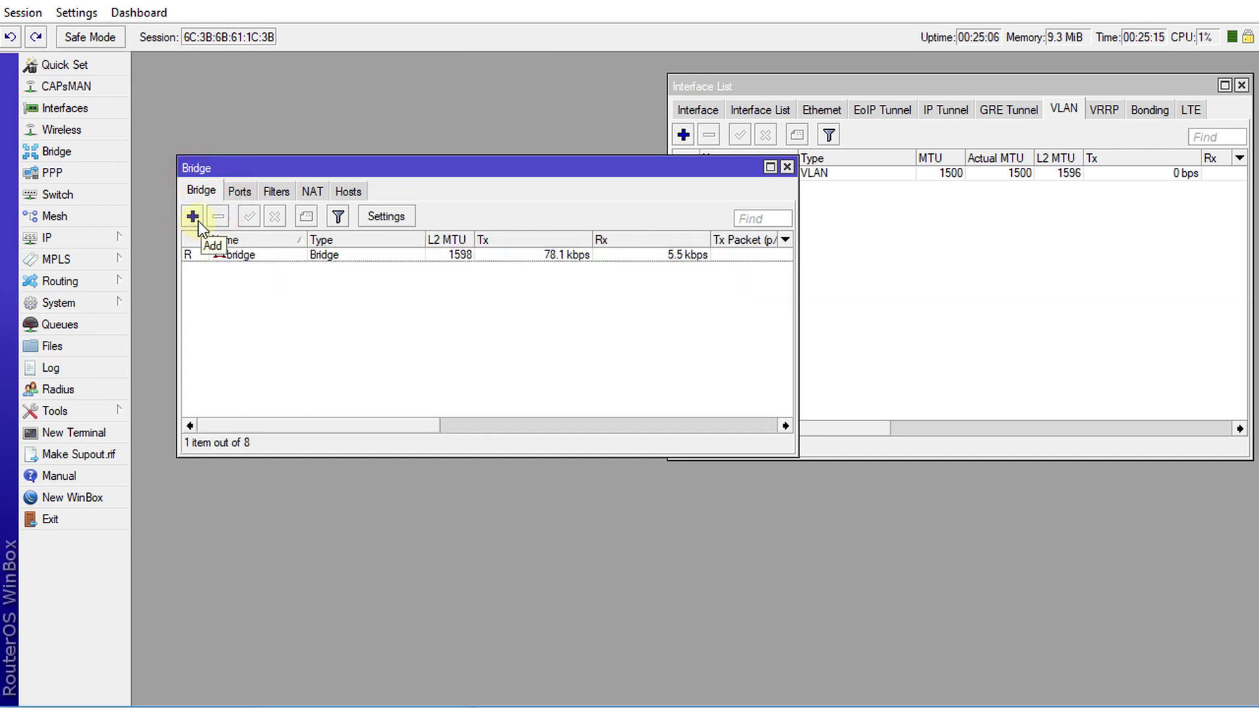
{"action": "left_click", "coordinate": [193, 216]}
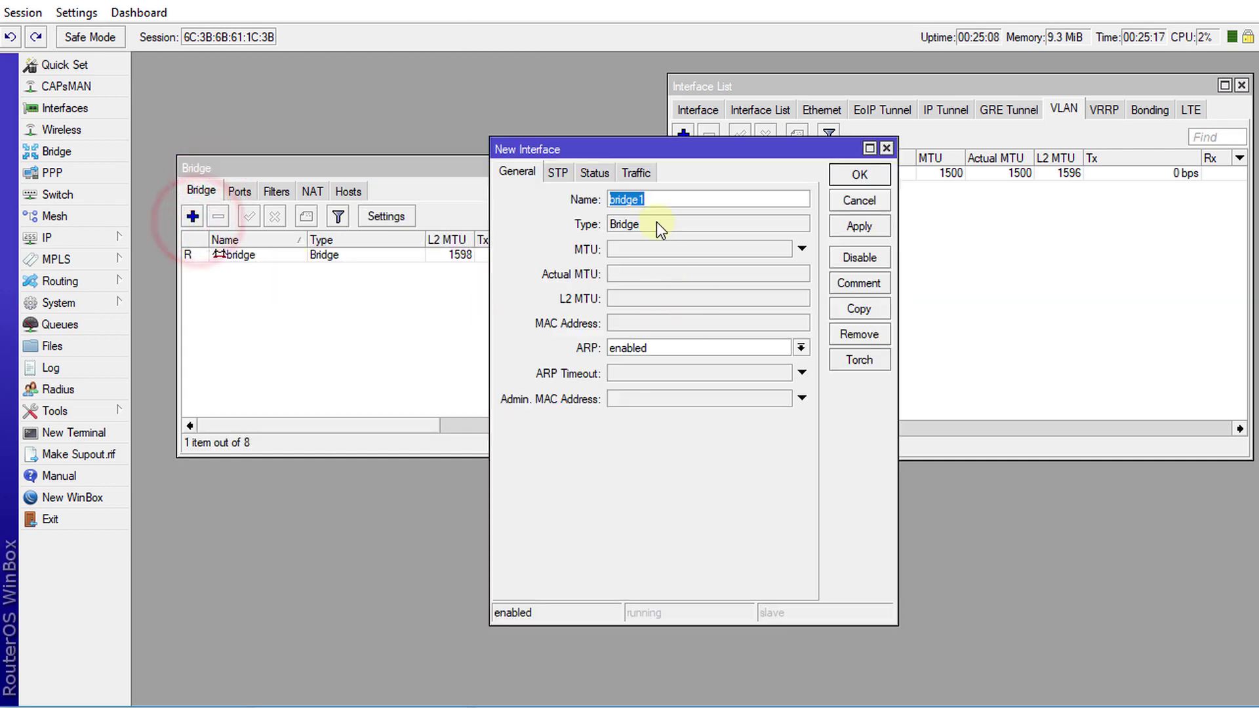
{"action": "left_click", "coordinate": [697, 199]}
{"action": "key", "text": "BackSpace"}
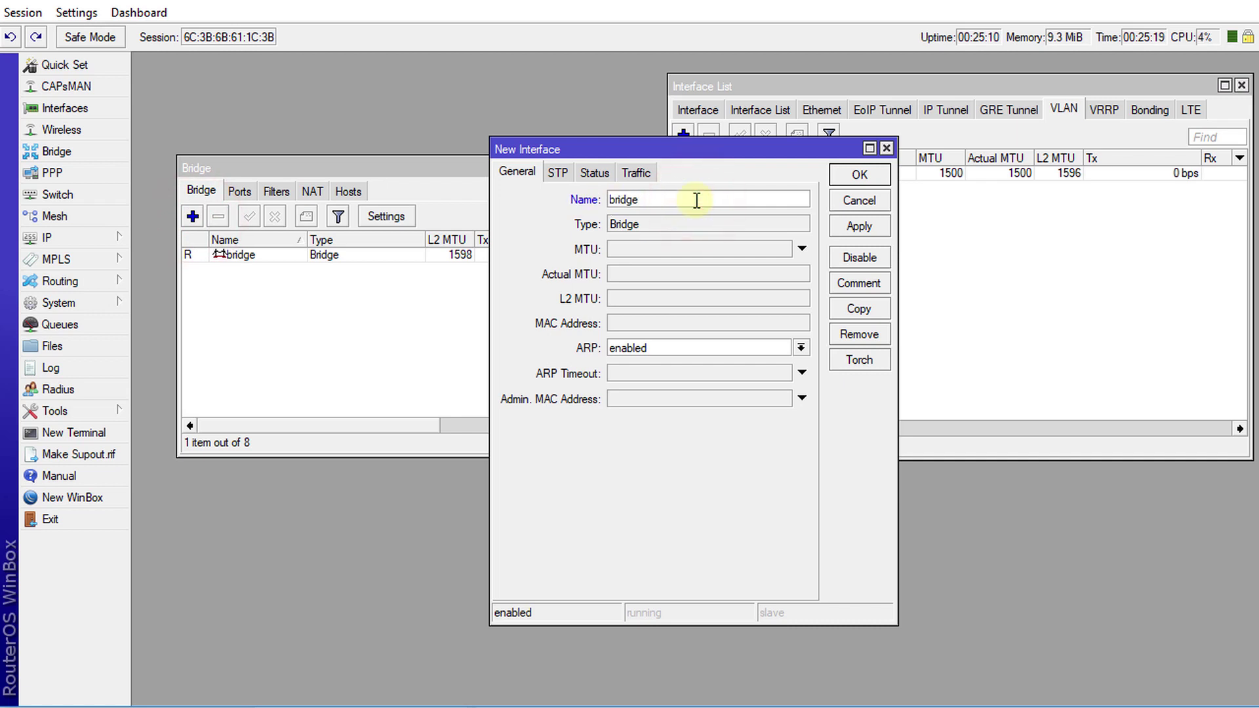
{"action": "type", "text": "_vlan20"}
{"action": "left_click", "coordinate": [857, 178]}
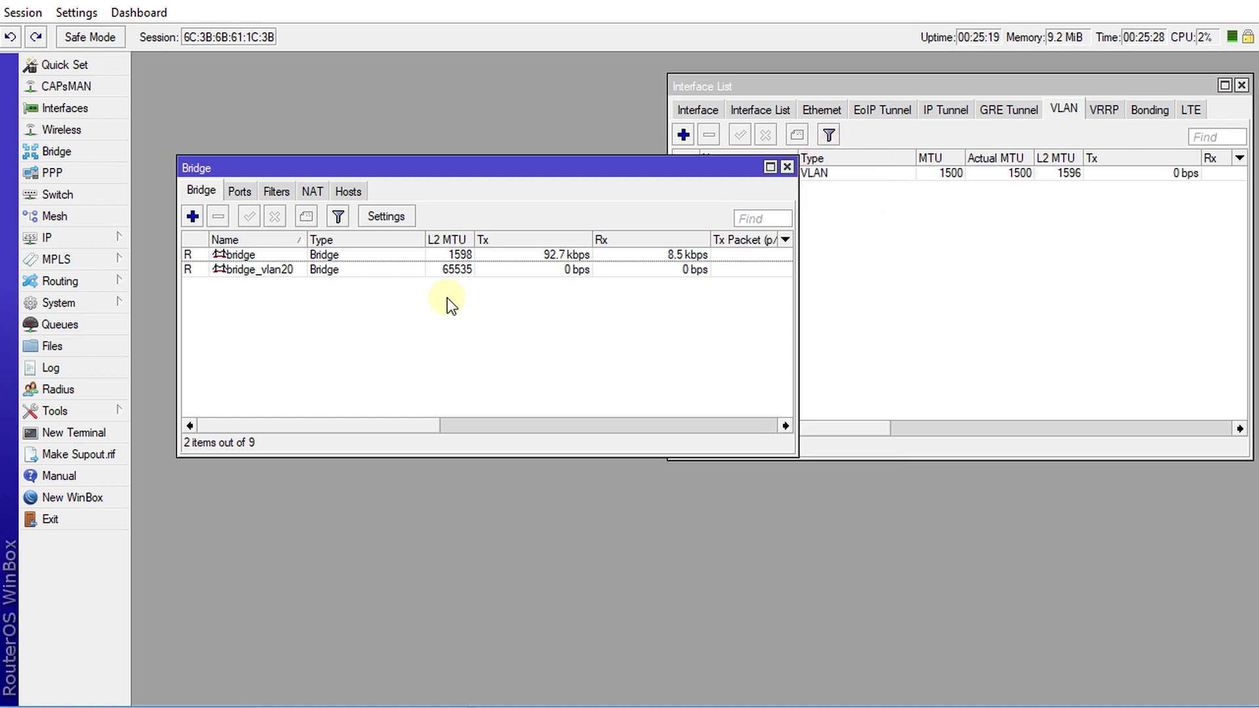
Step: Add Guest_wlan as a port of bridge_vlan20
{"action": "left_click", "coordinate": [253, 188]}
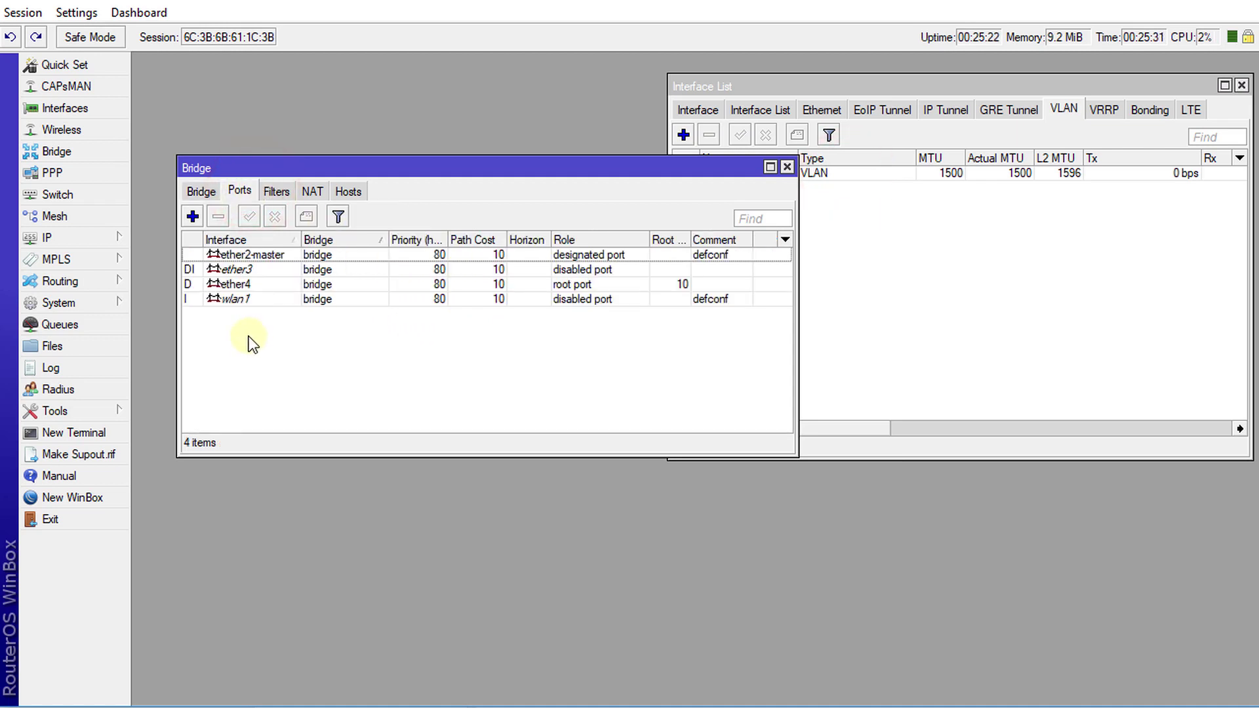
{"action": "left_click", "coordinate": [191, 215]}
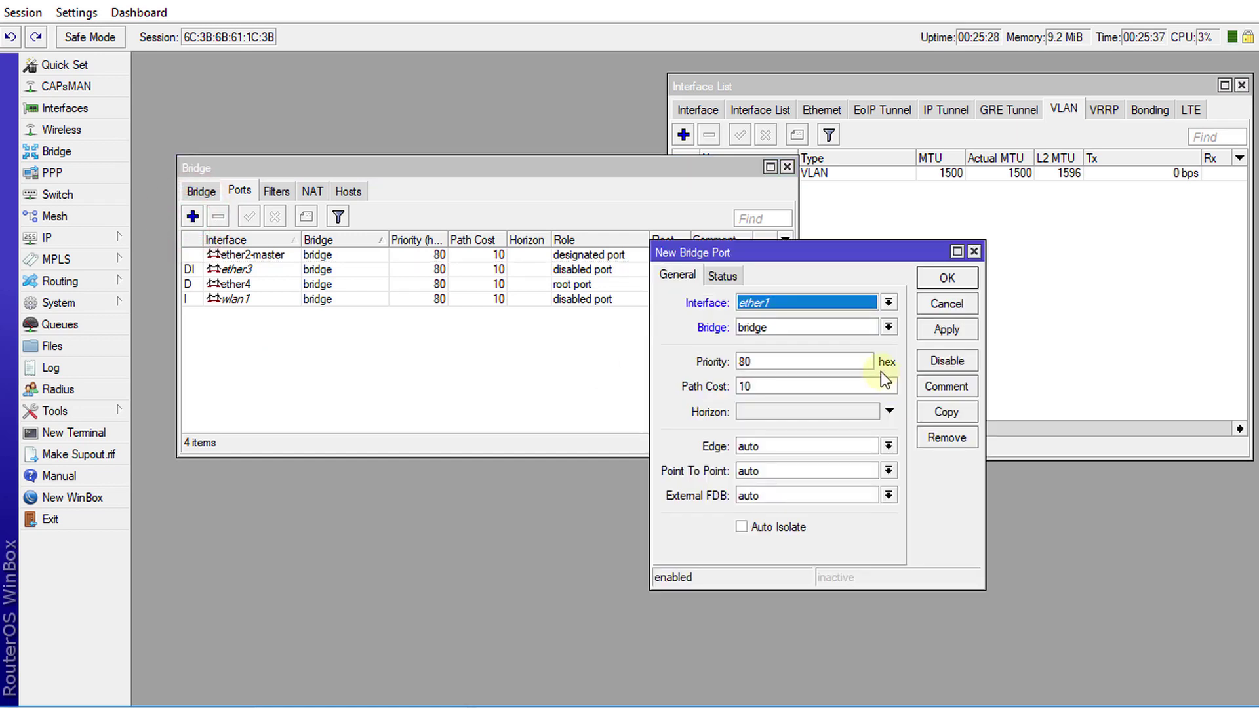
{"action": "left_click", "coordinate": [887, 302]}
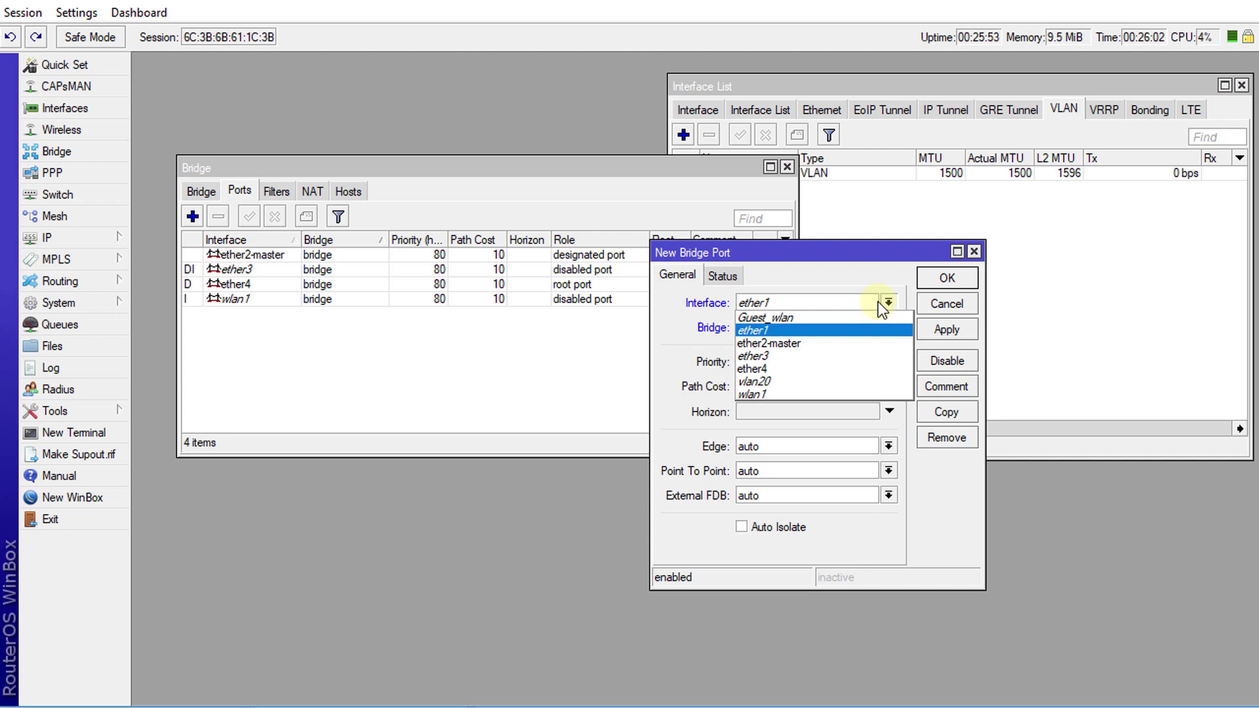
{"action": "left_click", "coordinate": [817, 383]}
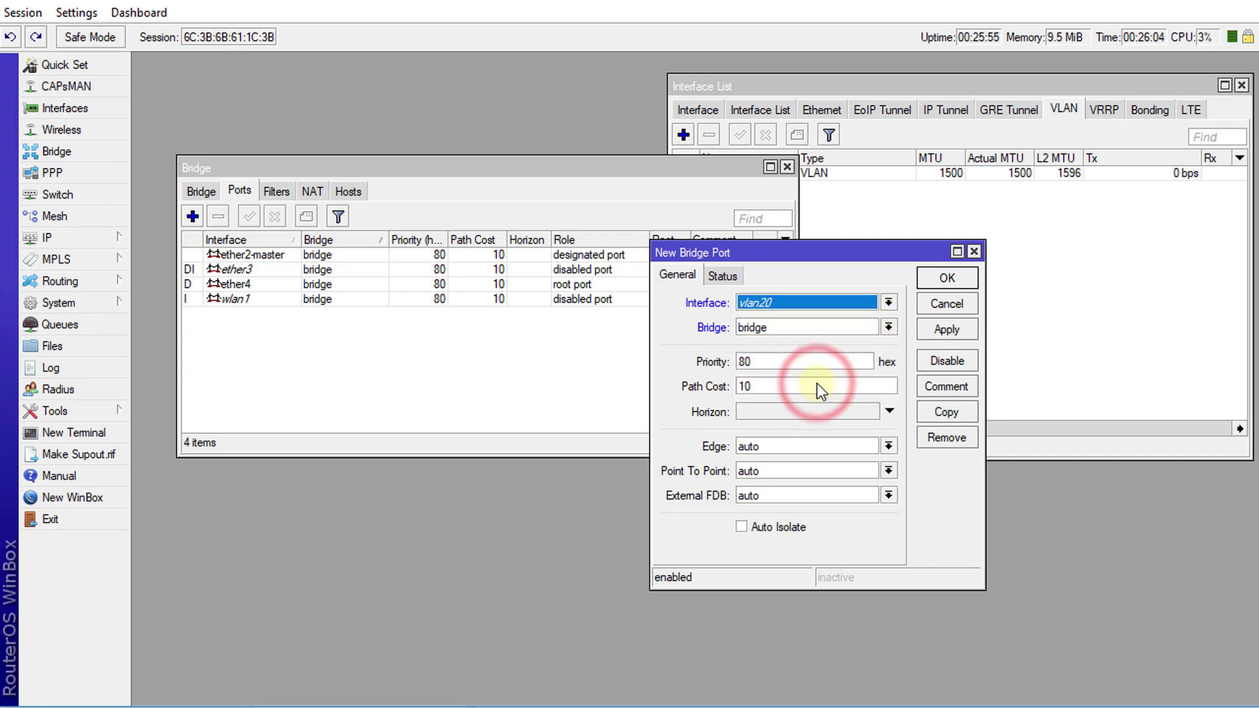
{"action": "left_click", "coordinate": [850, 305]}
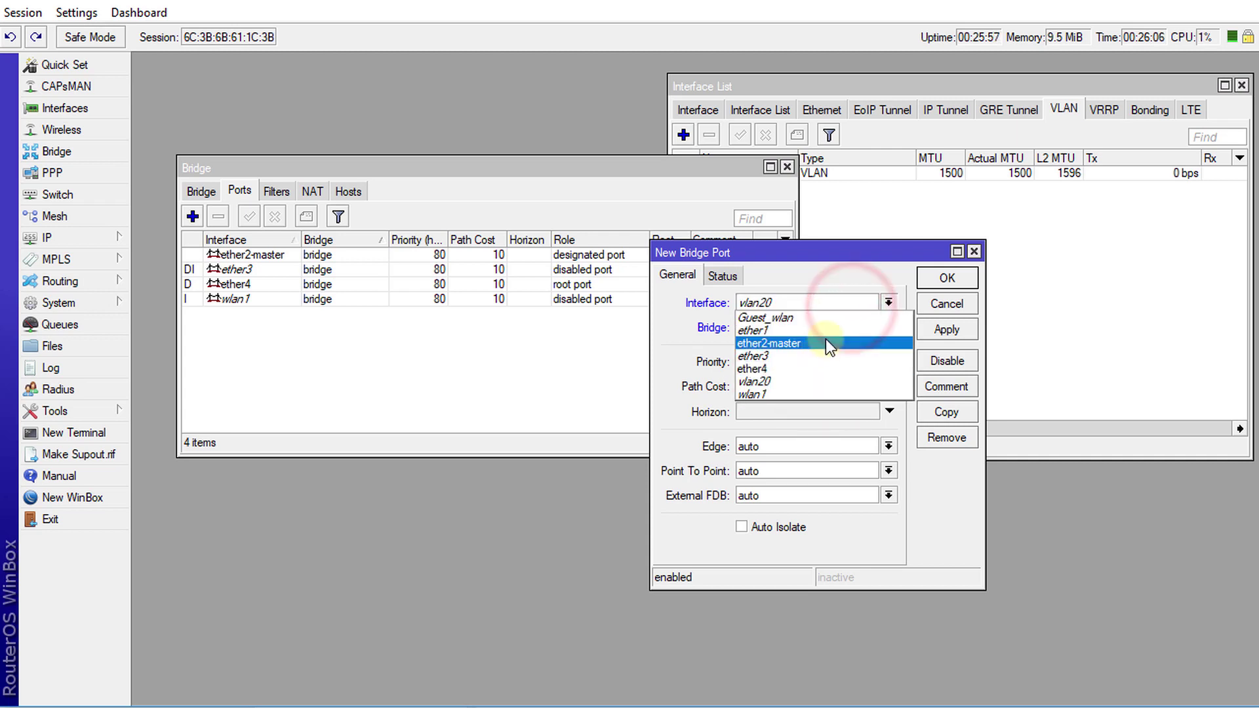
{"action": "left_click", "coordinate": [833, 317]}
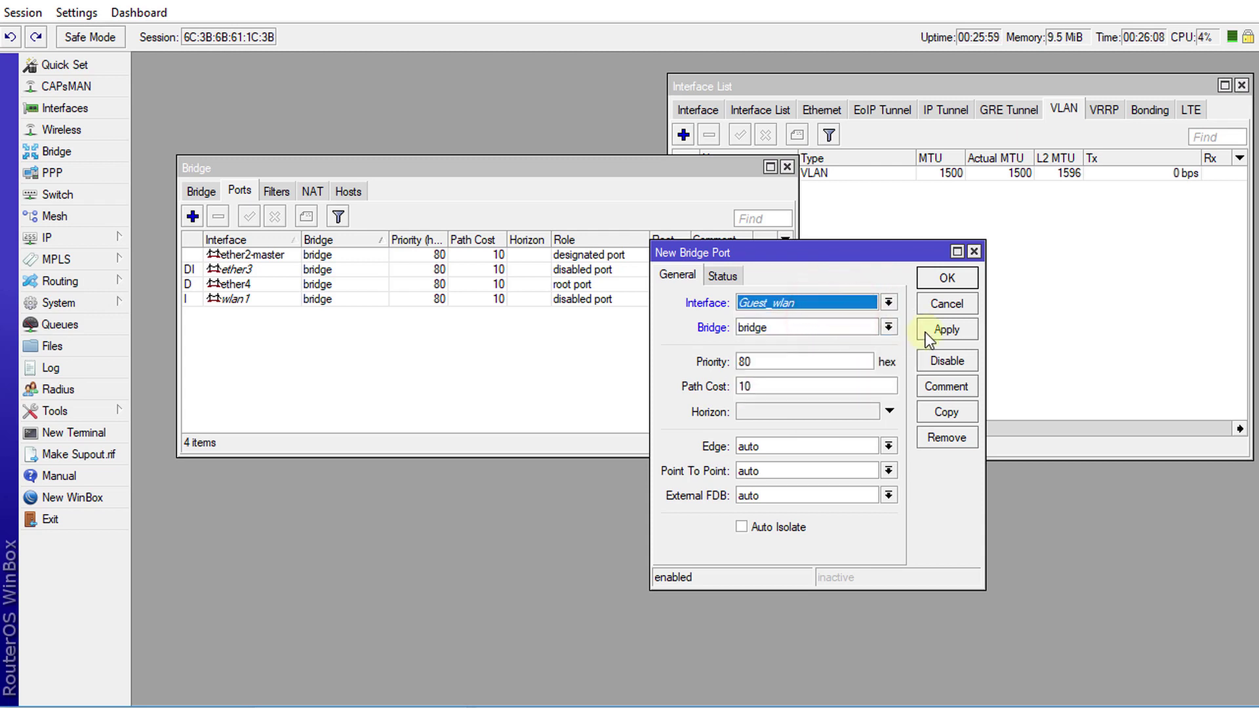
{"action": "left_click", "coordinate": [886, 325]}
{"action": "left_click", "coordinate": [820, 351]}
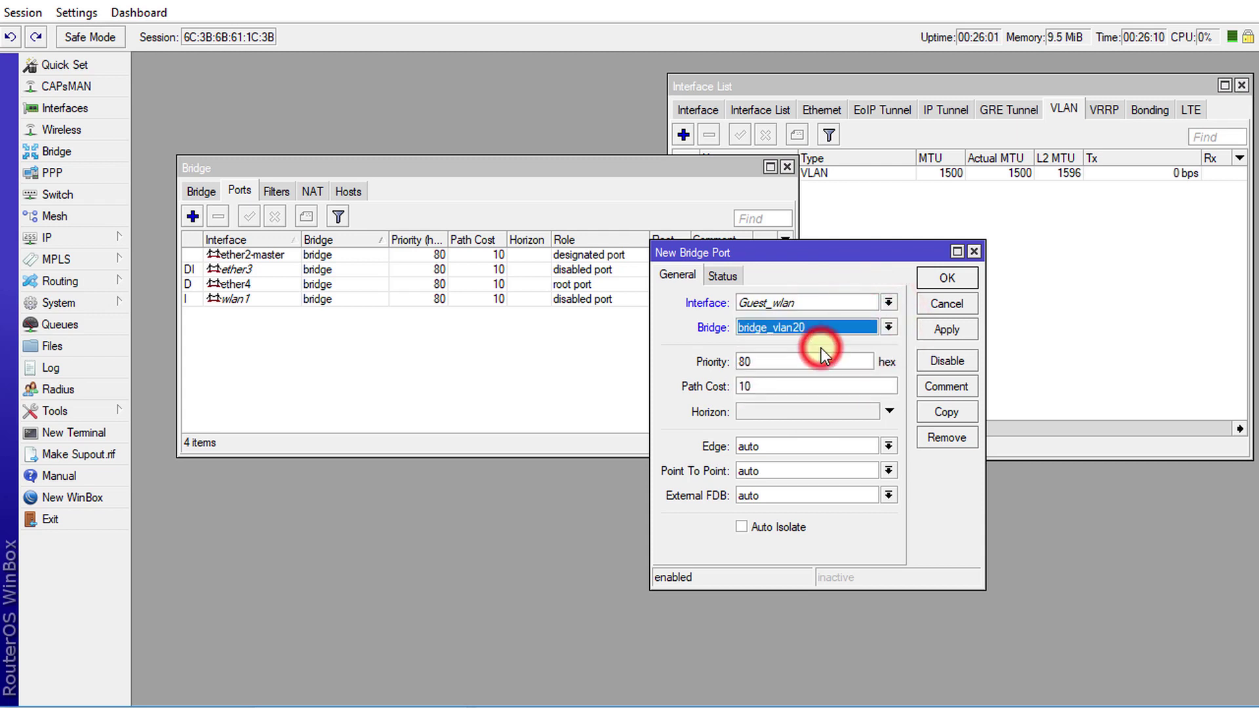
{"action": "left_click", "coordinate": [930, 329]}
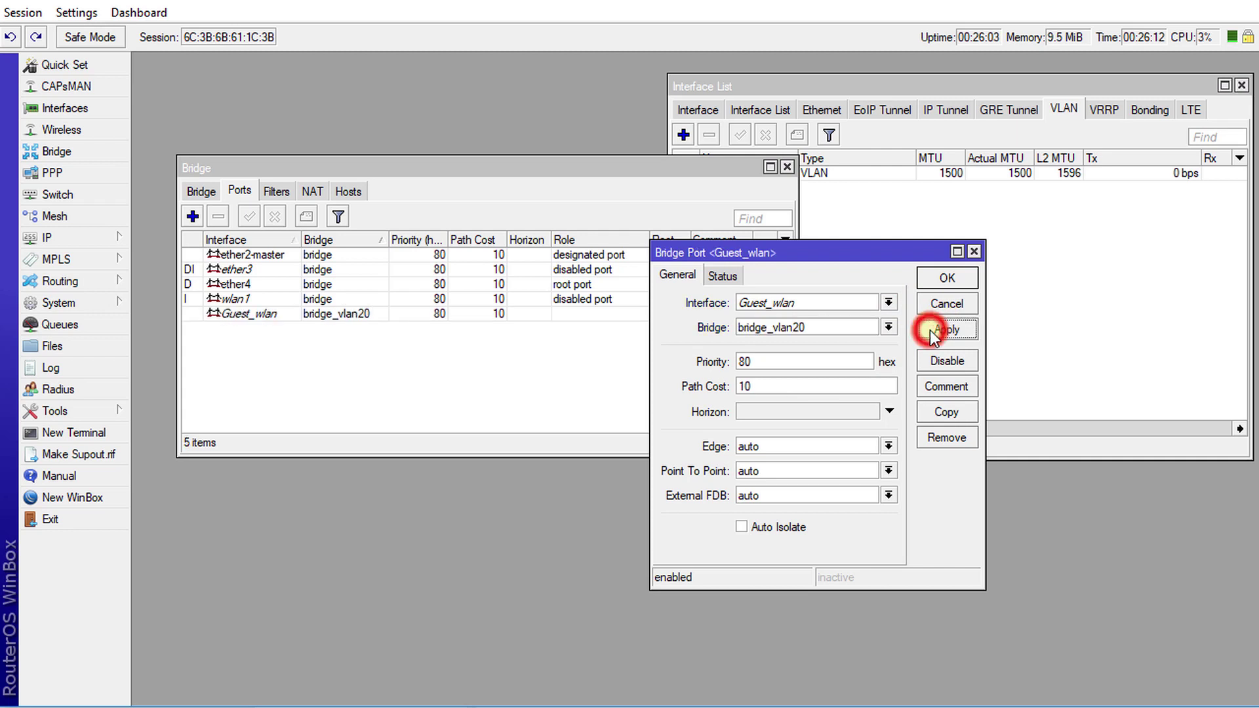
{"action": "left_click", "coordinate": [939, 280]}
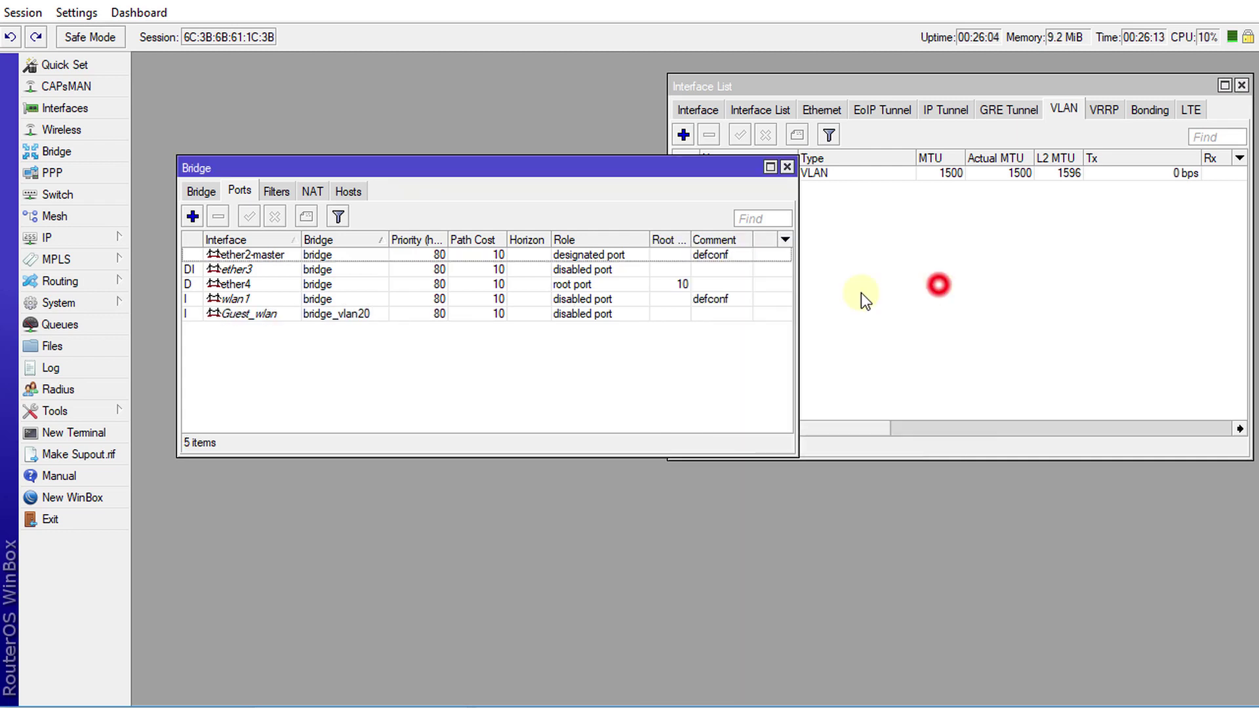
Step: Add vlan20 as a second bridge_vlan20 port and close the Bridge window
{"action": "left_click", "coordinate": [193, 216]}
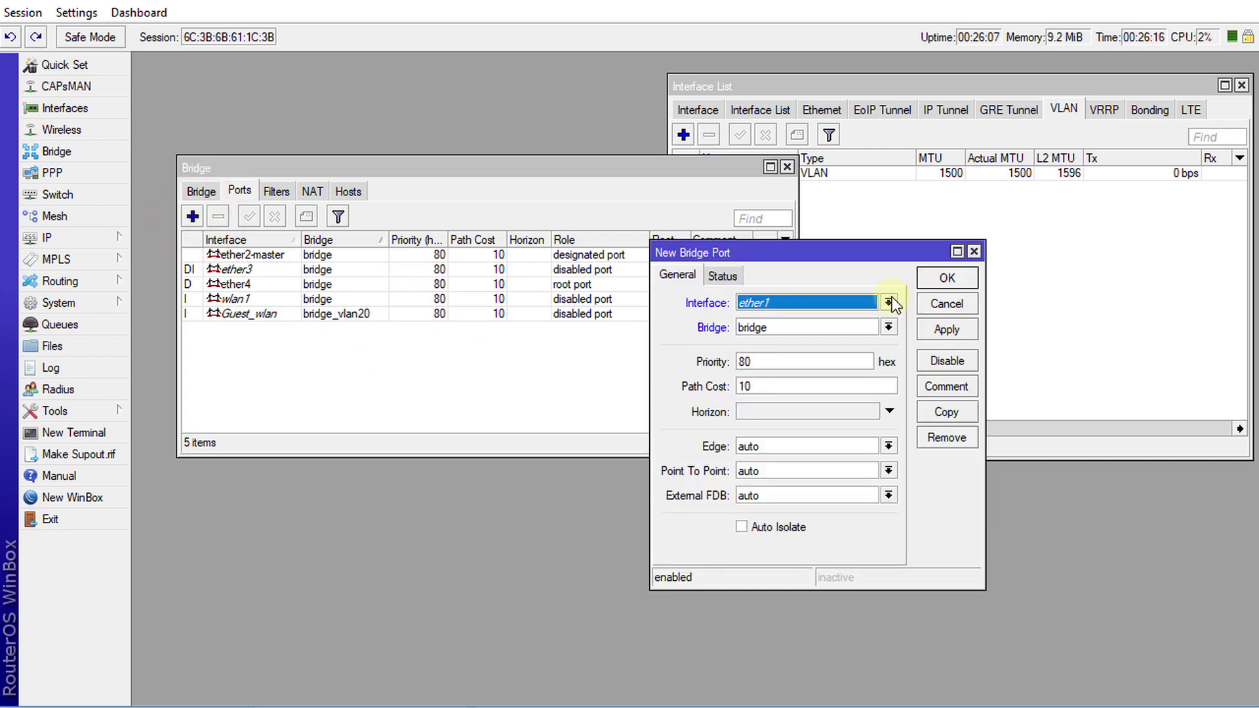
{"action": "left_click", "coordinate": [886, 303]}
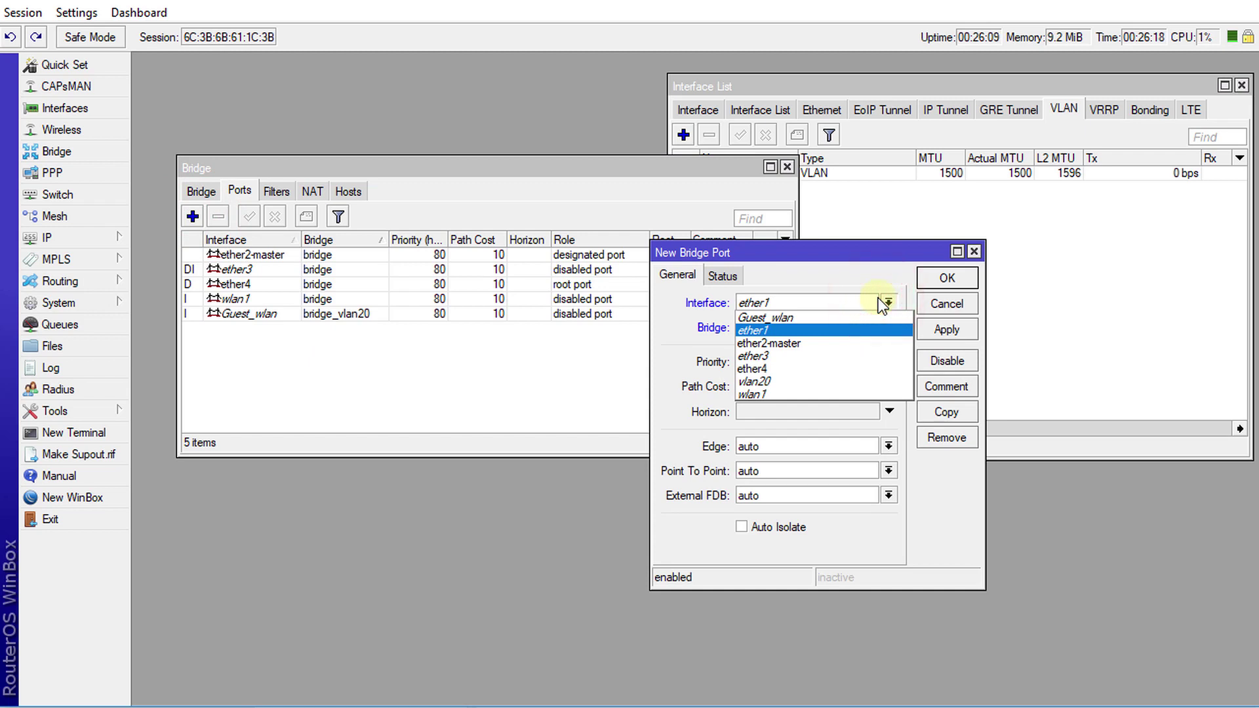
{"action": "left_click", "coordinate": [789, 378]}
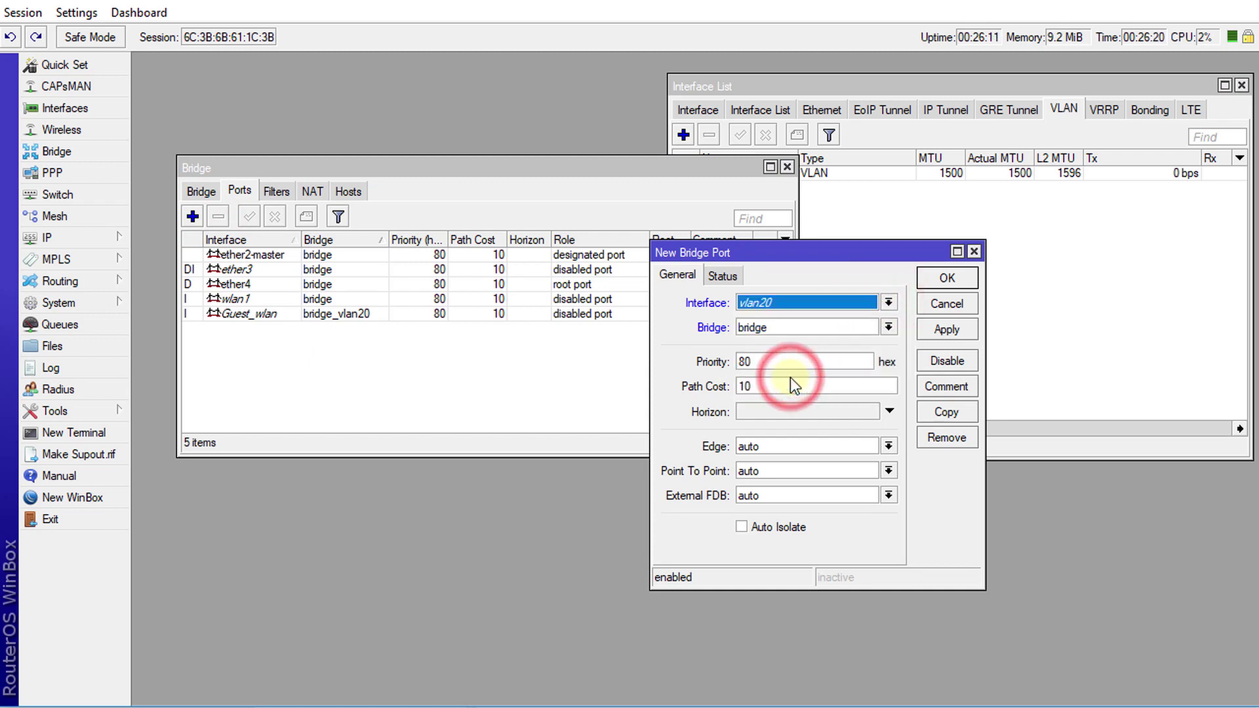
{"action": "left_click", "coordinate": [850, 329]}
{"action": "left_click", "coordinate": [794, 356]}
{"action": "left_click", "coordinate": [946, 279]}
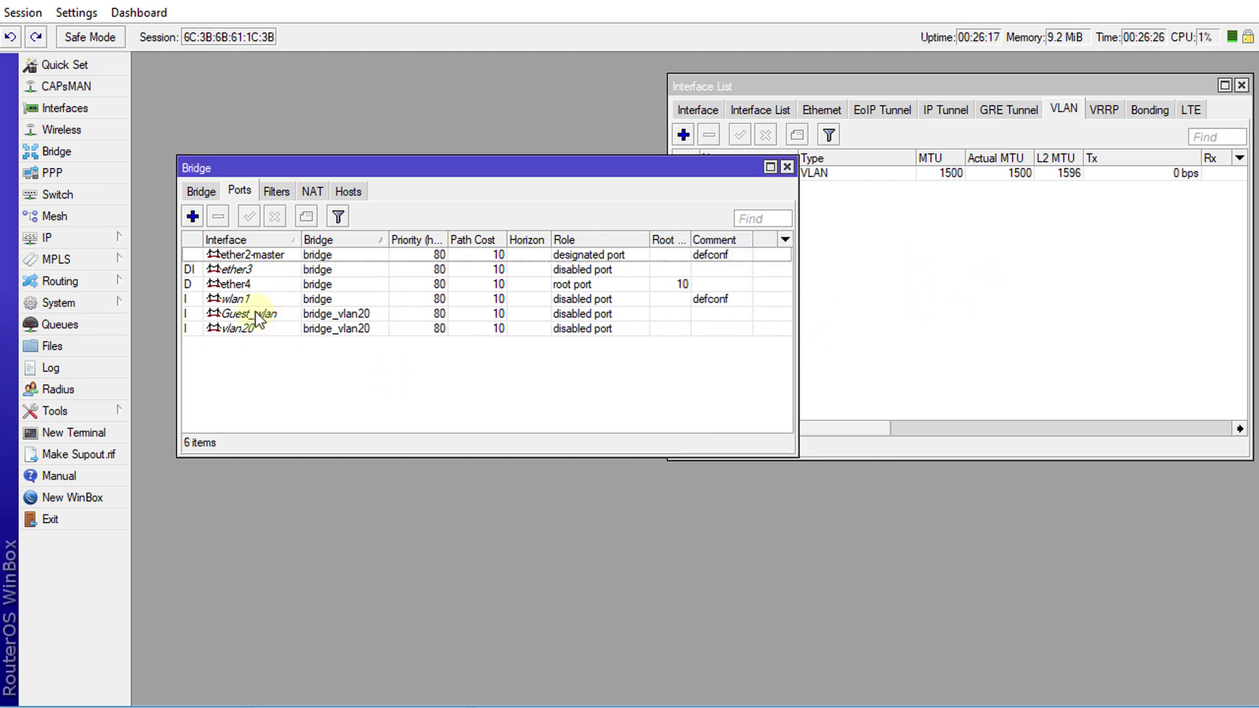
{"action": "left_click", "coordinate": [277, 314]}
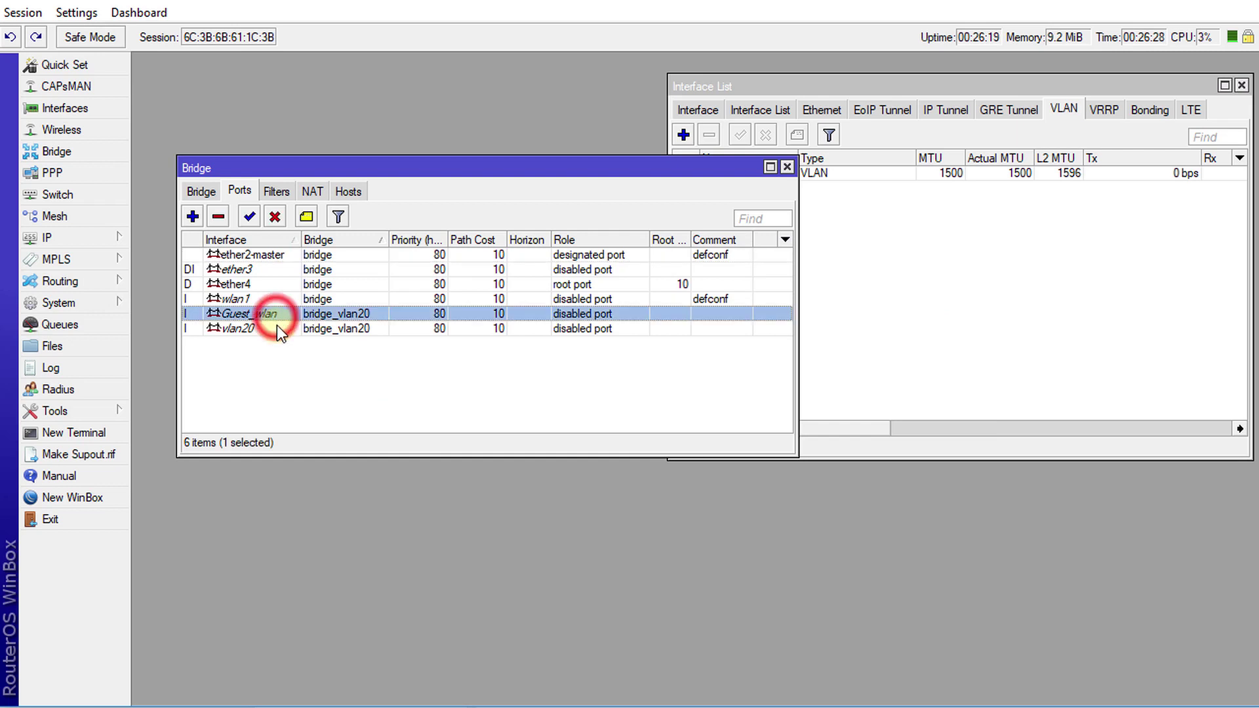
{"action": "left_click", "coordinate": [277, 327], "text": "shift"}
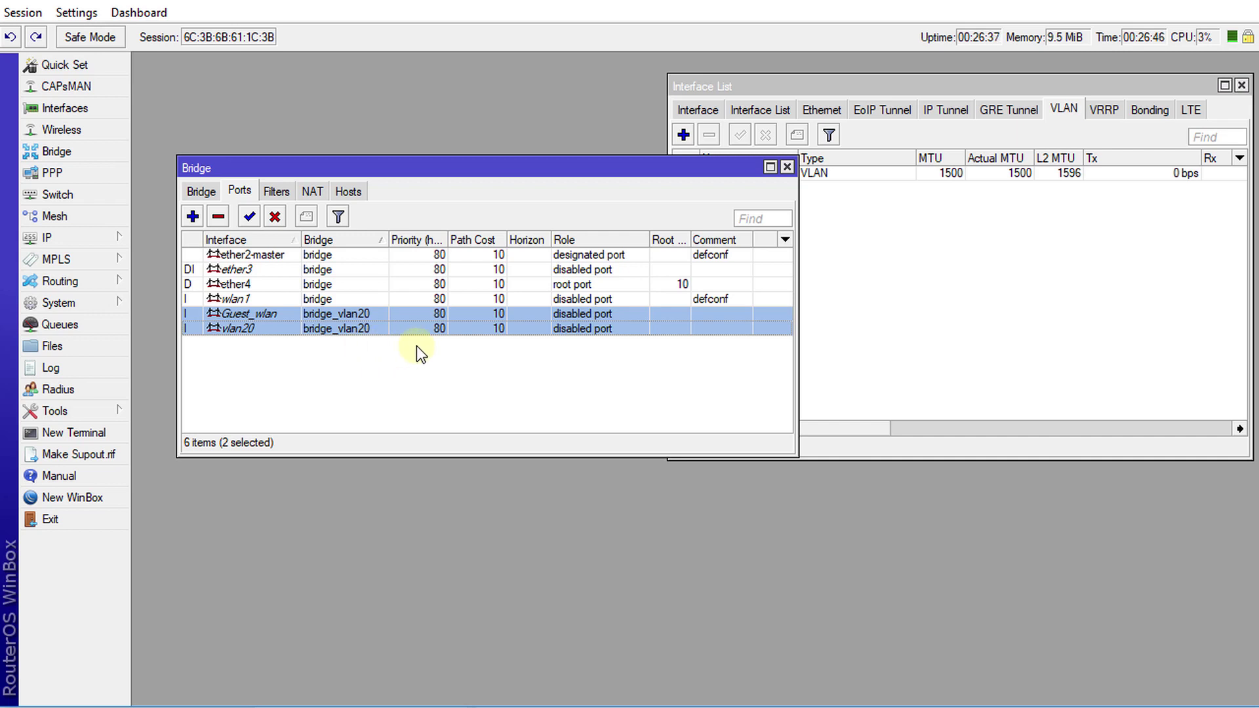
{"action": "left_click", "coordinate": [787, 166]}
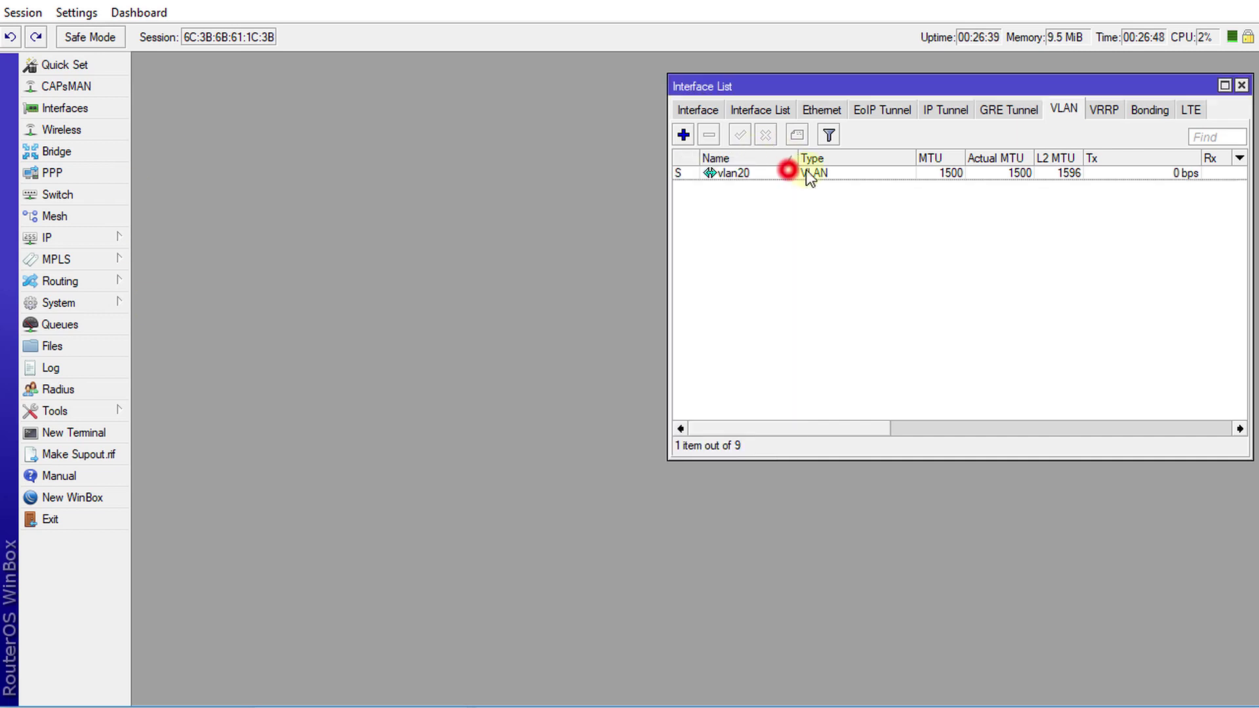
Step: Close the interface list and start a new entry in IP Addresses
{"action": "left_click", "coordinate": [1241, 85]}
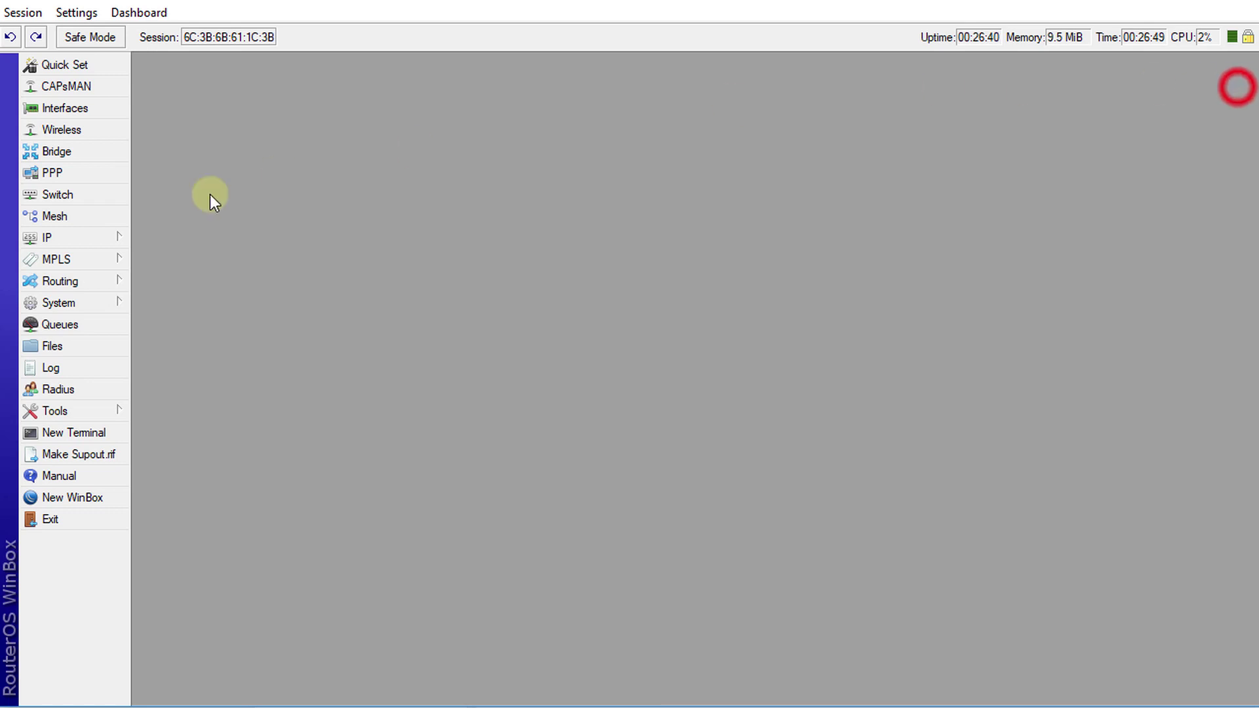
{"action": "left_click", "coordinate": [85, 235]}
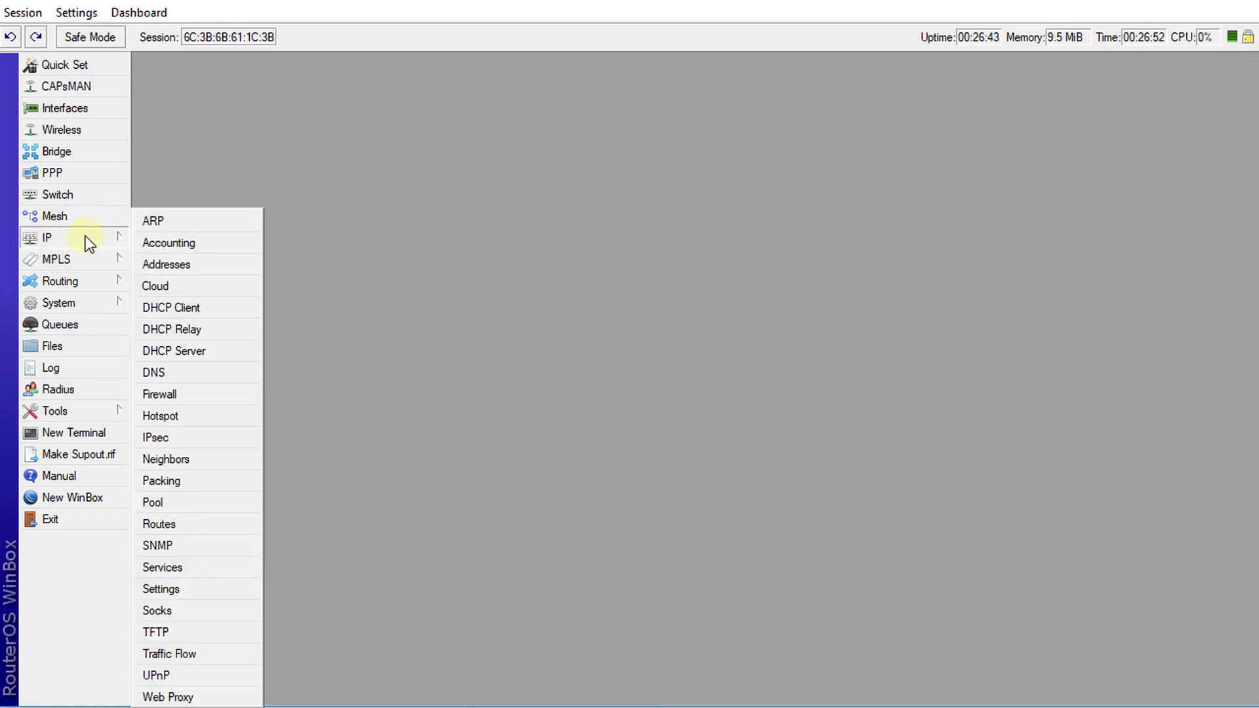
{"action": "left_click", "coordinate": [227, 264]}
{"action": "left_click_drag", "start_coordinate": [1018, 272], "coordinate": [748, 176]}
{"action": "left_click", "coordinate": [563, 203]}
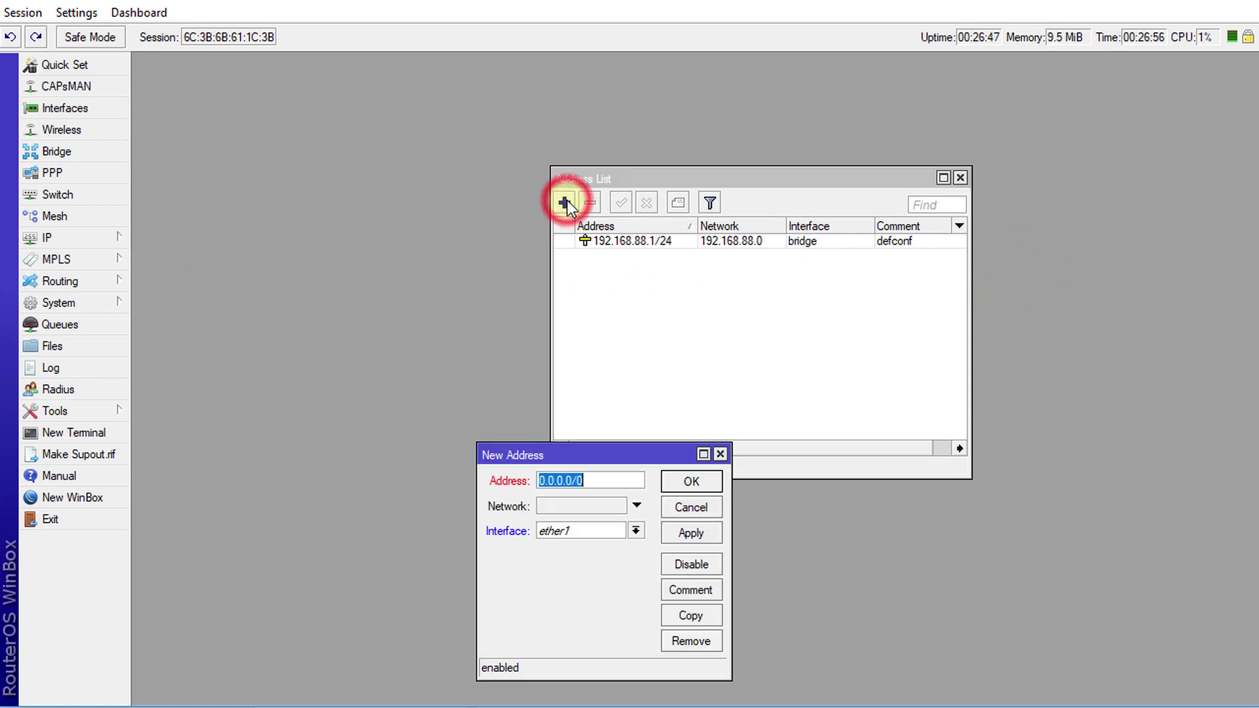
{"action": "left_click_drag", "start_coordinate": [613, 455], "coordinate": [713, 284]}
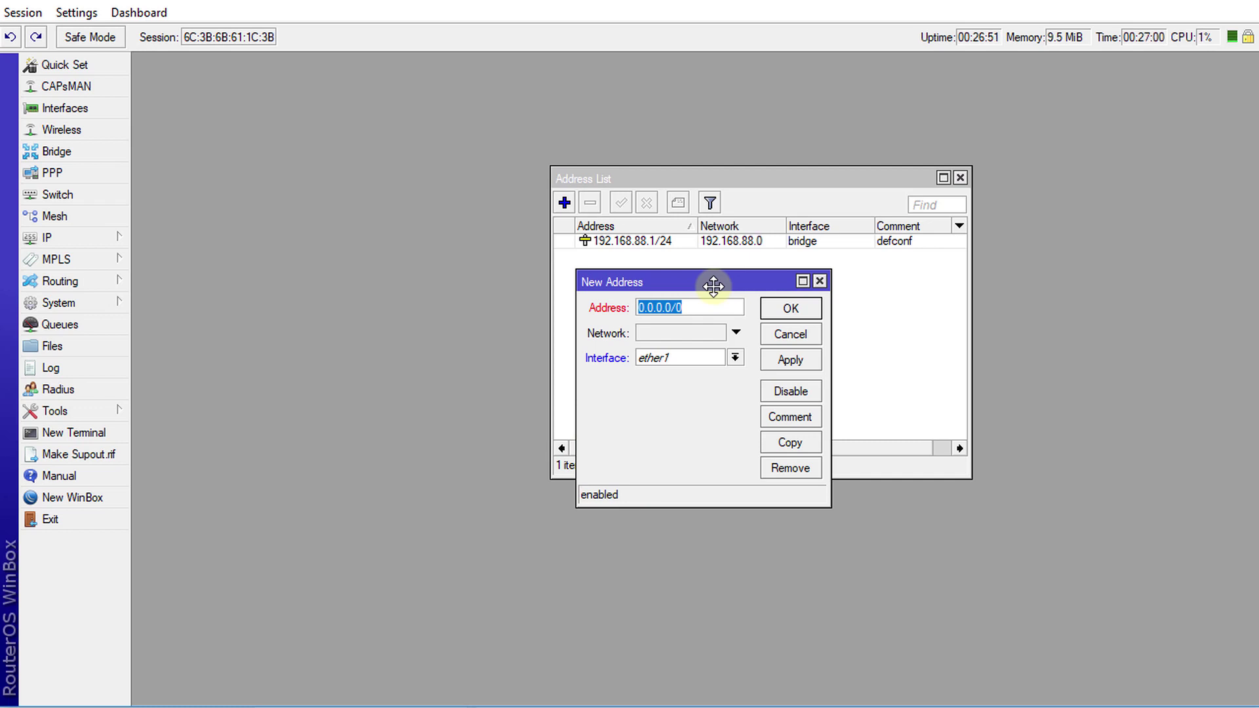
Step: Assign address 192.168.25.1/24 to bridge_vlan20 and save it
{"action": "type", "text": "192.168.20"}
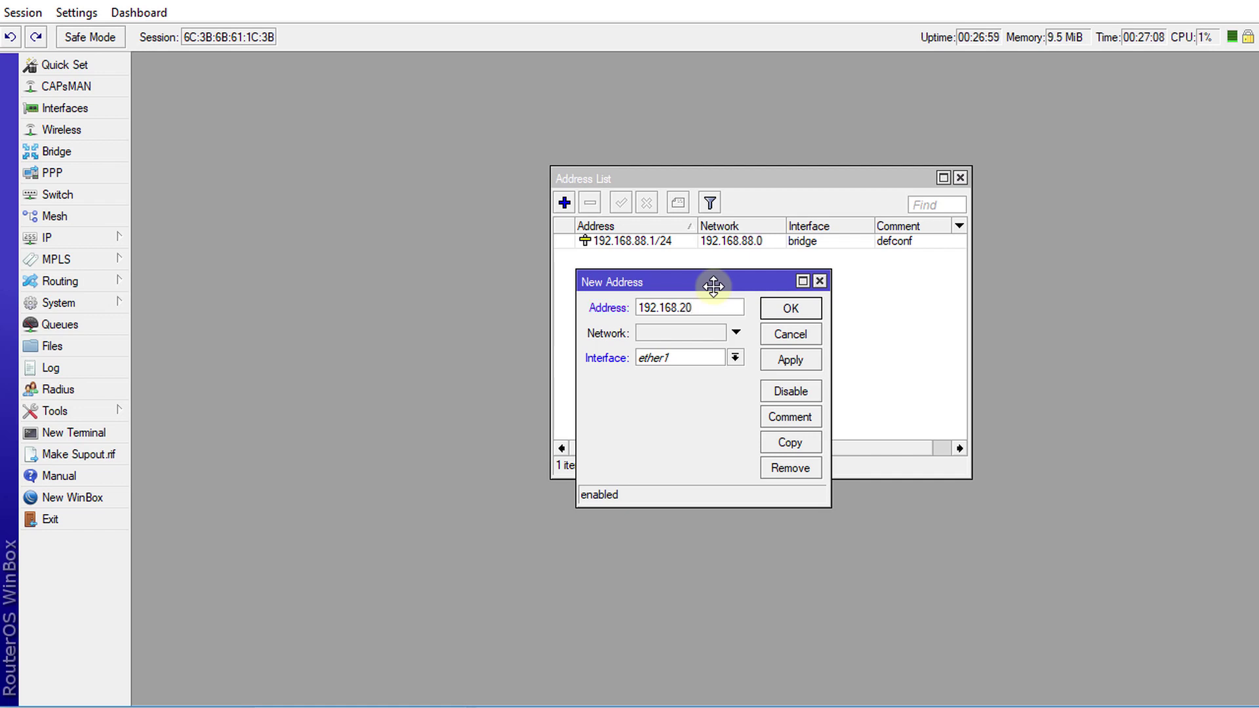
{"action": "key", "text": "Left"}
{"action": "type", "text": "5.1/24"}
{"action": "left_click", "coordinate": [735, 359]}
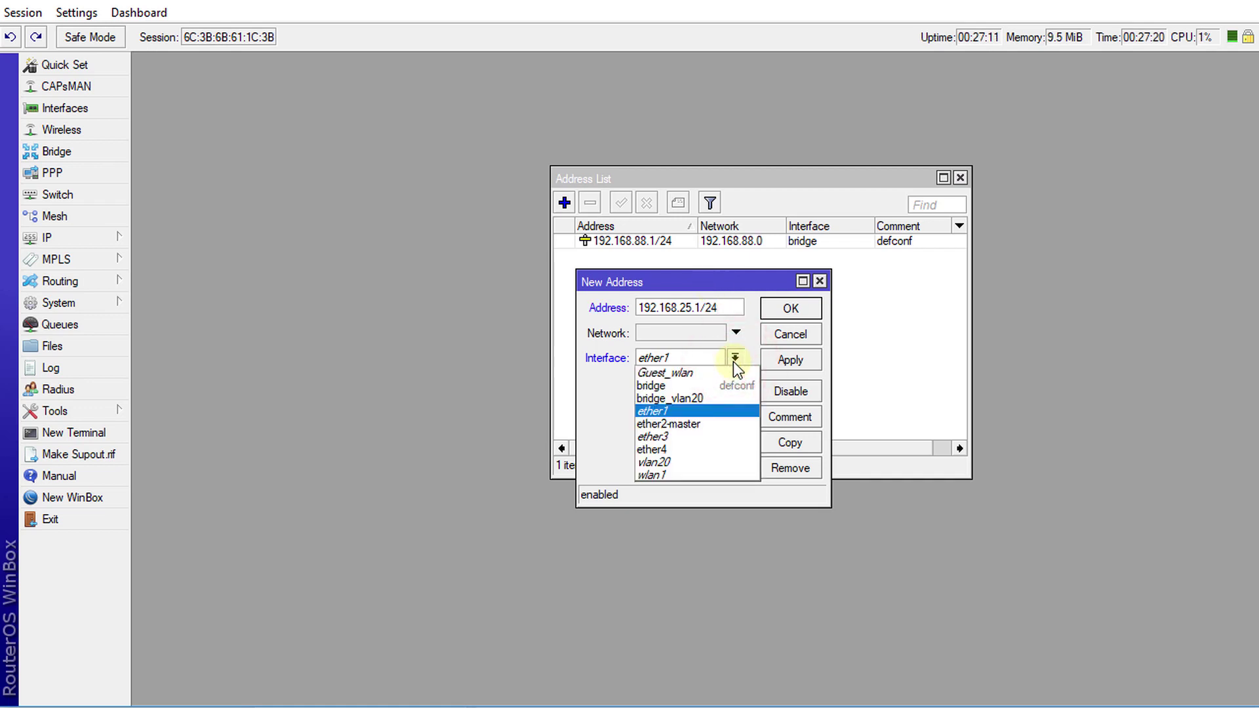
{"action": "left_click", "coordinate": [707, 399]}
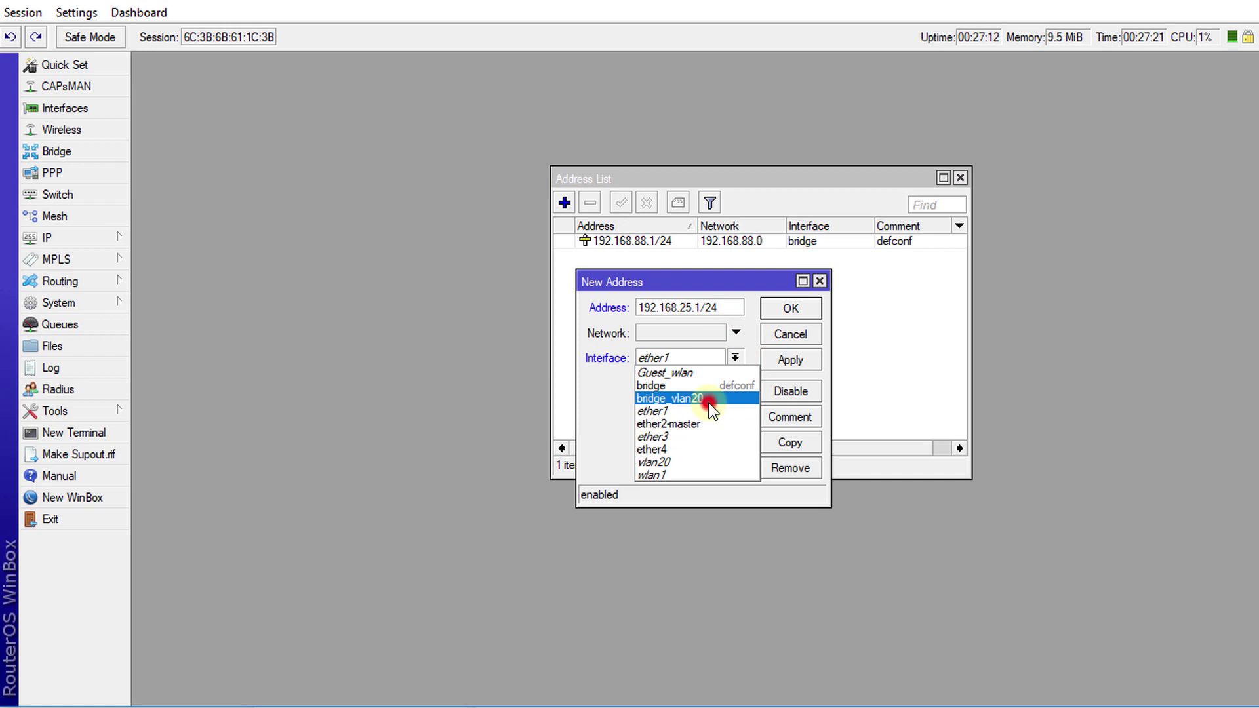
{"action": "left_click", "coordinate": [805, 360]}
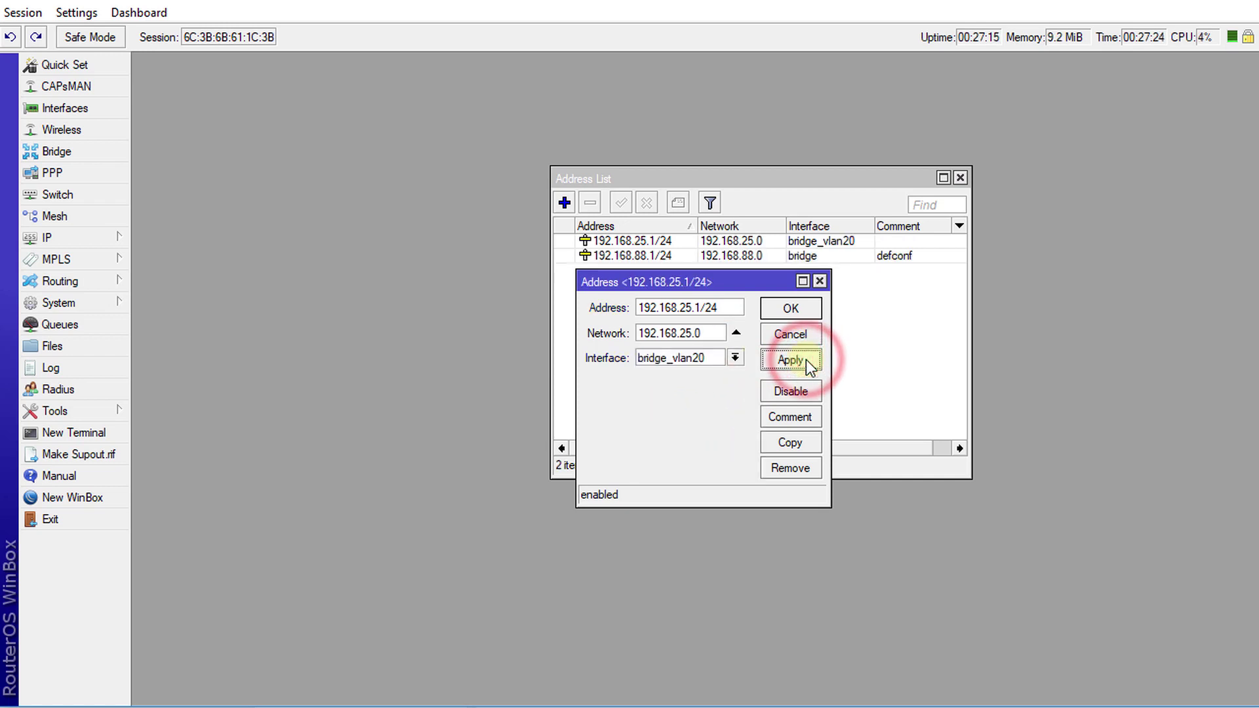
{"action": "left_click", "coordinate": [801, 312]}
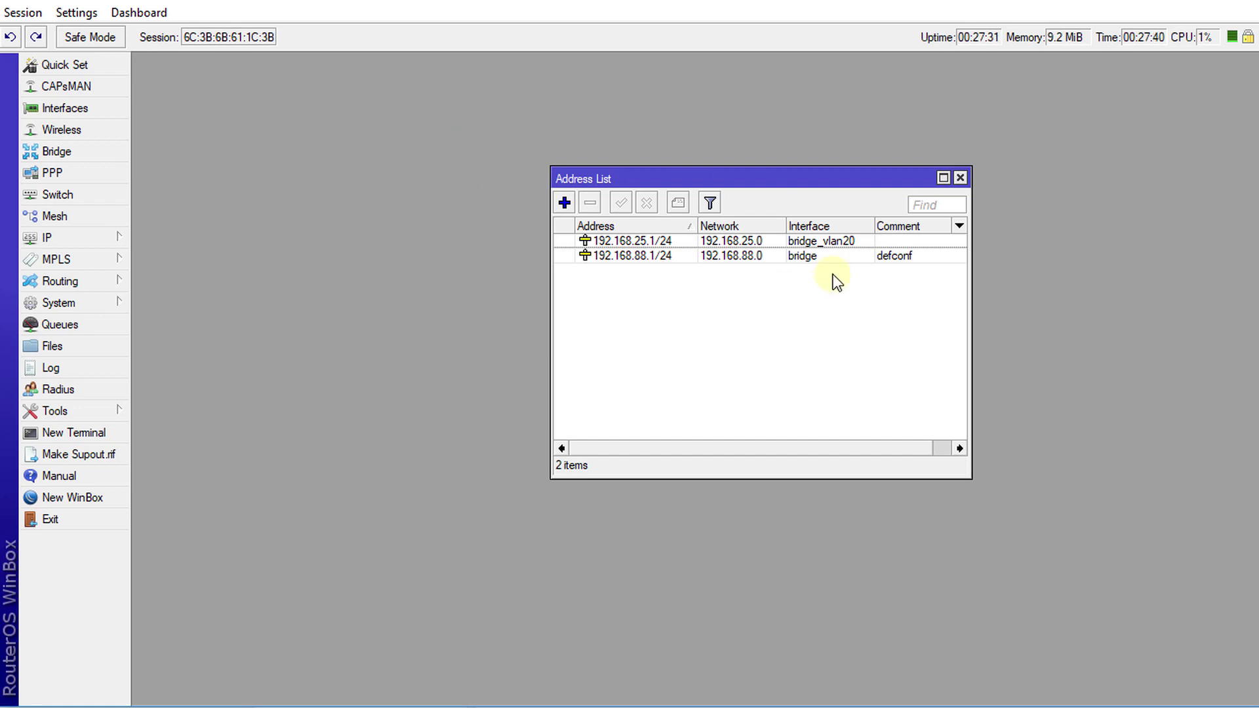
Step: Close the Address List and start DHCP Setup from the IP > DHCP Server list
{"action": "left_click", "coordinate": [959, 178]}
{"action": "left_click", "coordinate": [84, 237]}
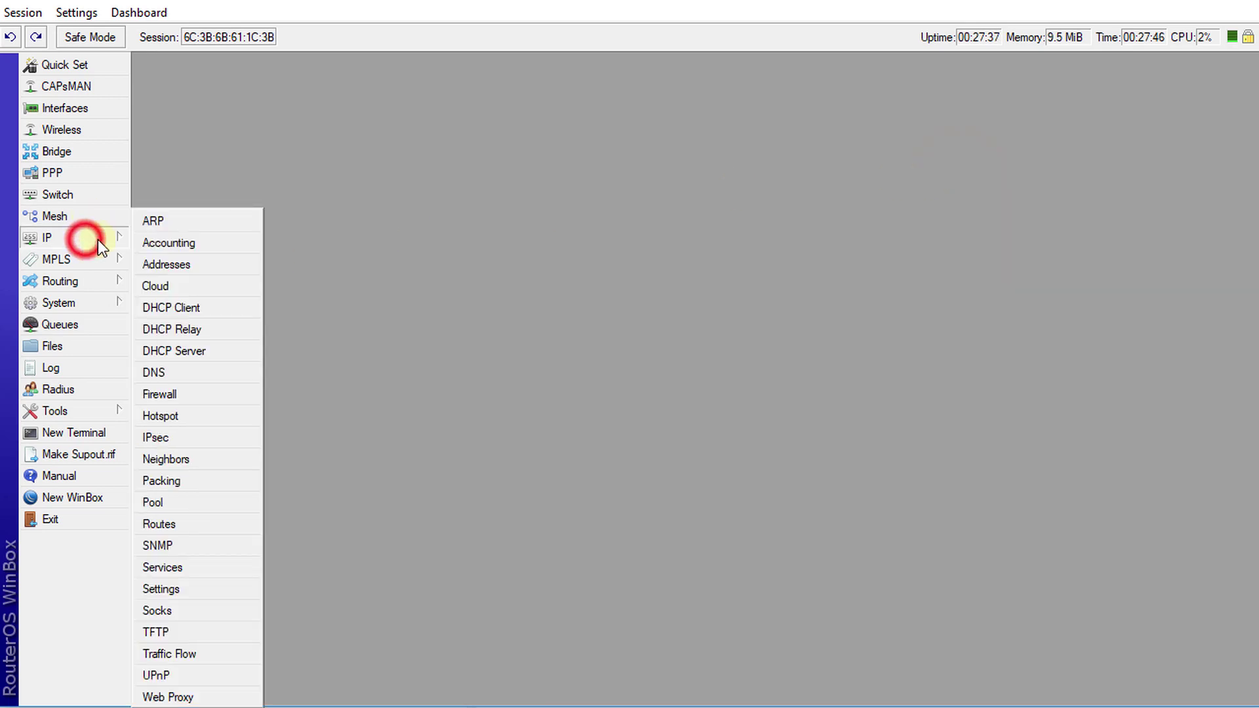
{"action": "left_click", "coordinate": [218, 351]}
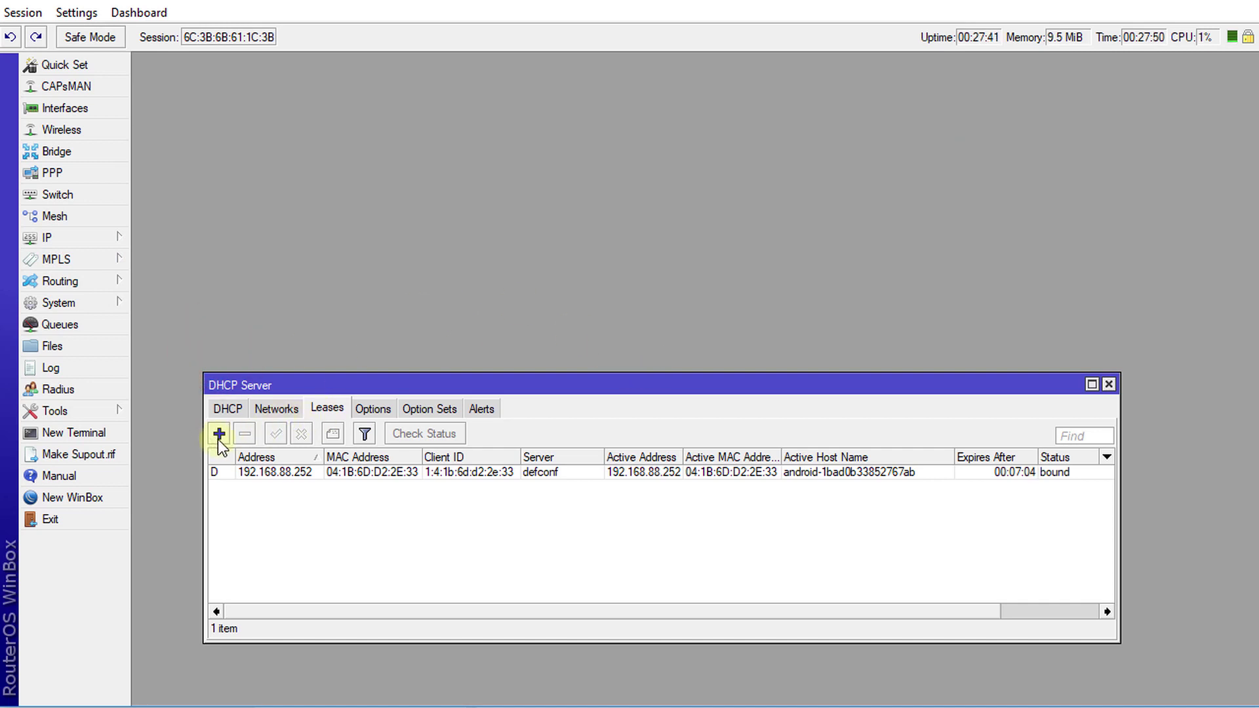
{"action": "left_click", "coordinate": [228, 407]}
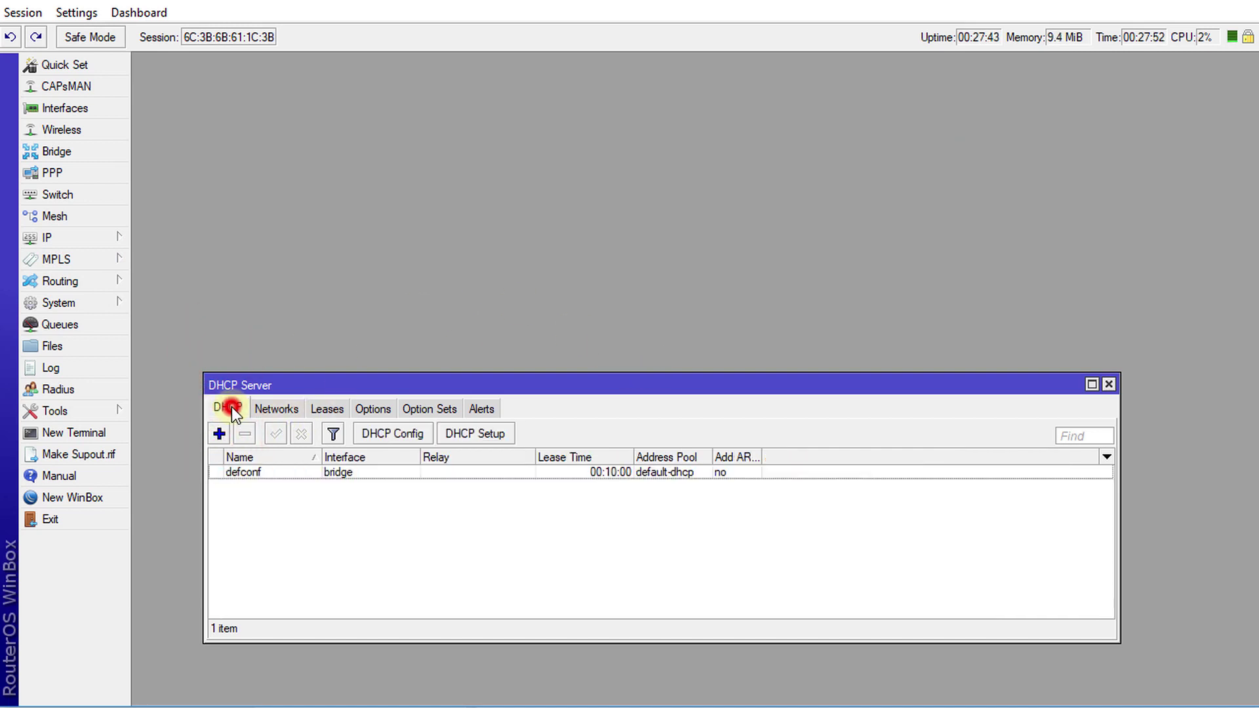
{"action": "left_click_drag", "start_coordinate": [478, 382], "coordinate": [517, 174]}
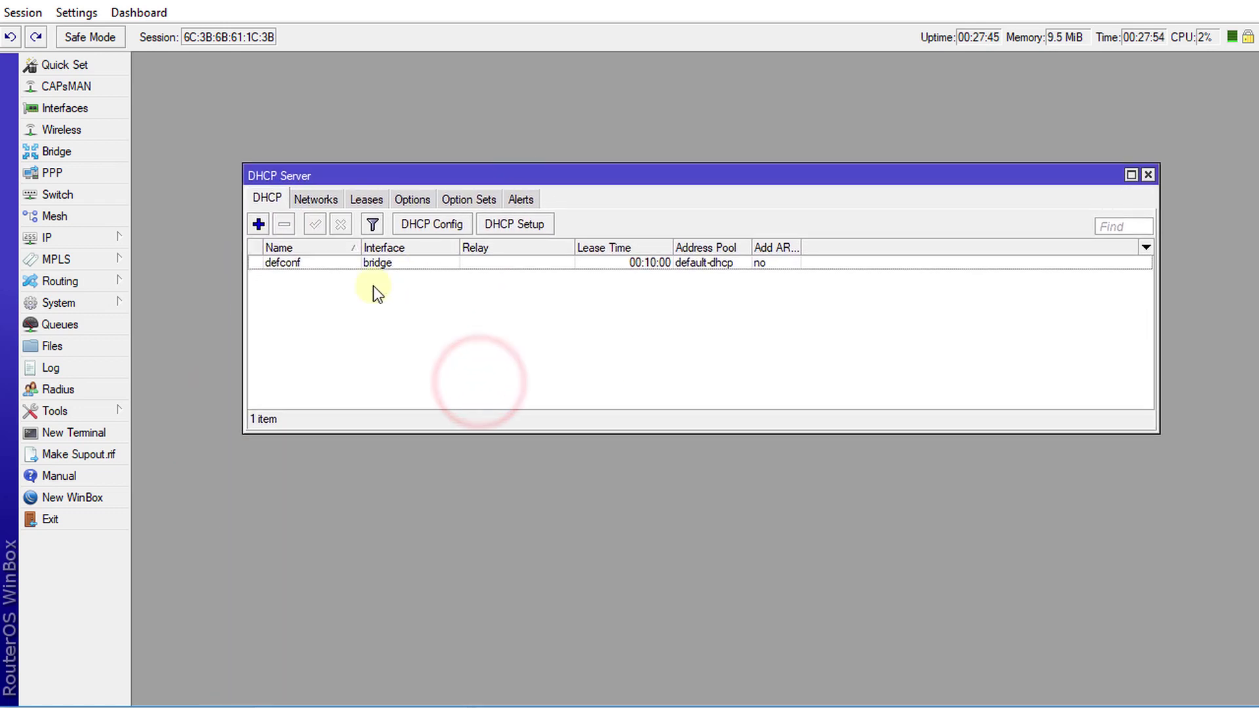
{"action": "left_click", "coordinate": [514, 224]}
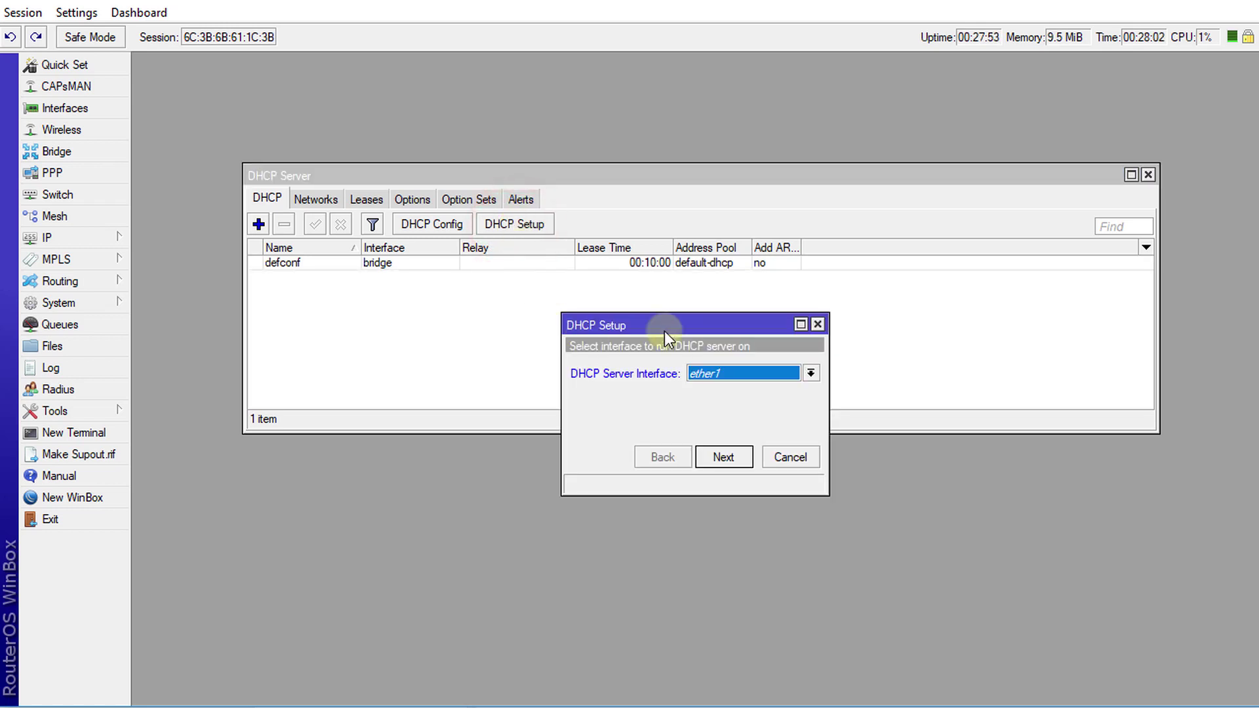
Step: Choose bridge_vlan20, accepting network 192.168.25.0/24 and gateway 192.168.25.1, reaching the pool range
{"action": "left_click", "coordinate": [806, 374]}
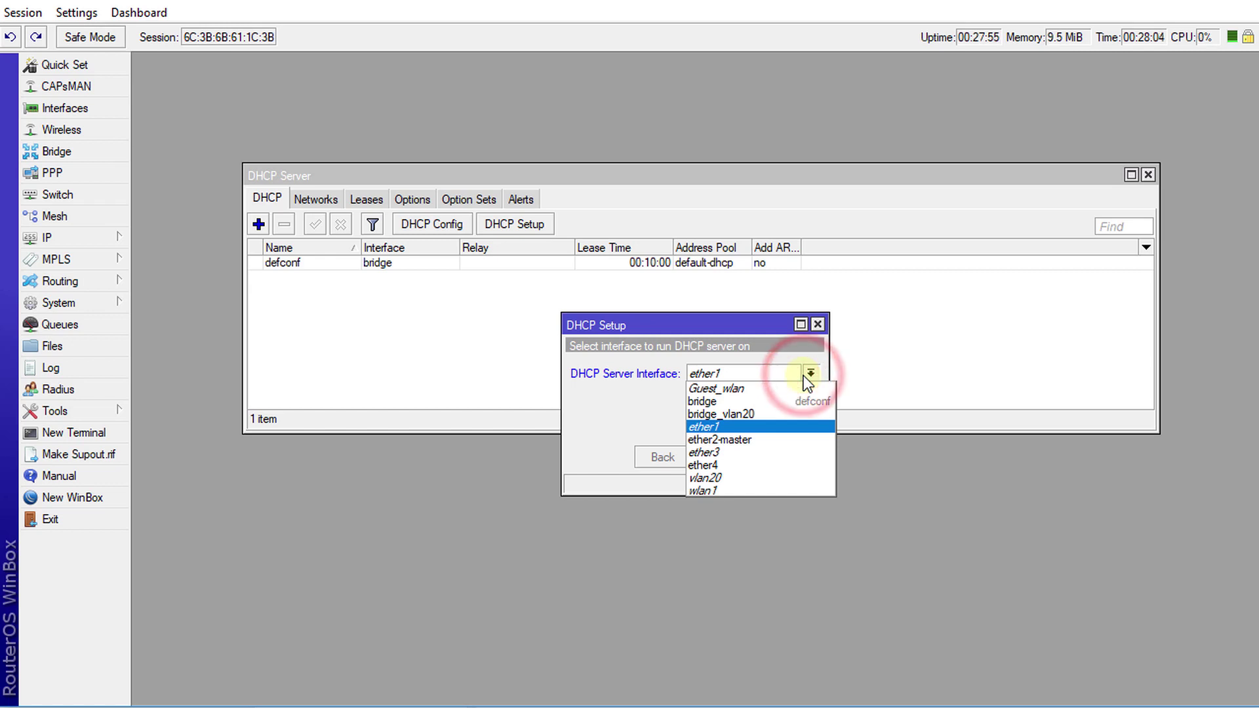
{"action": "left_click", "coordinate": [779, 415]}
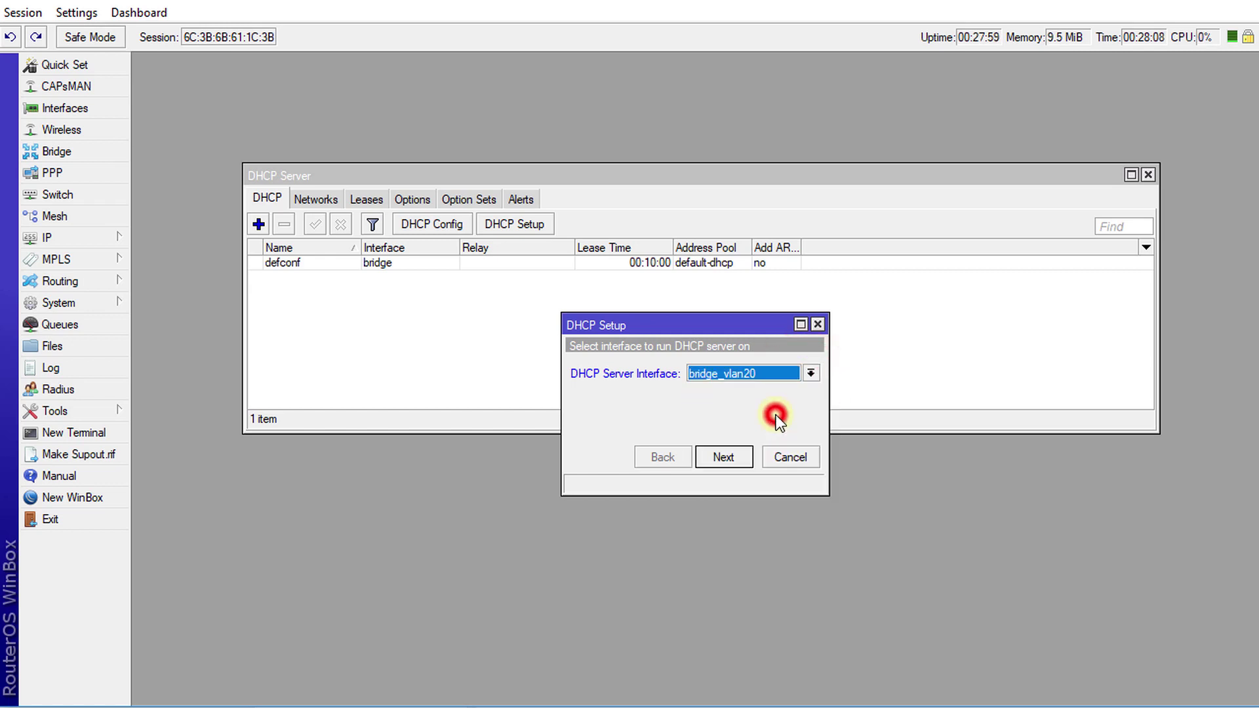
{"action": "left_click", "coordinate": [733, 457]}
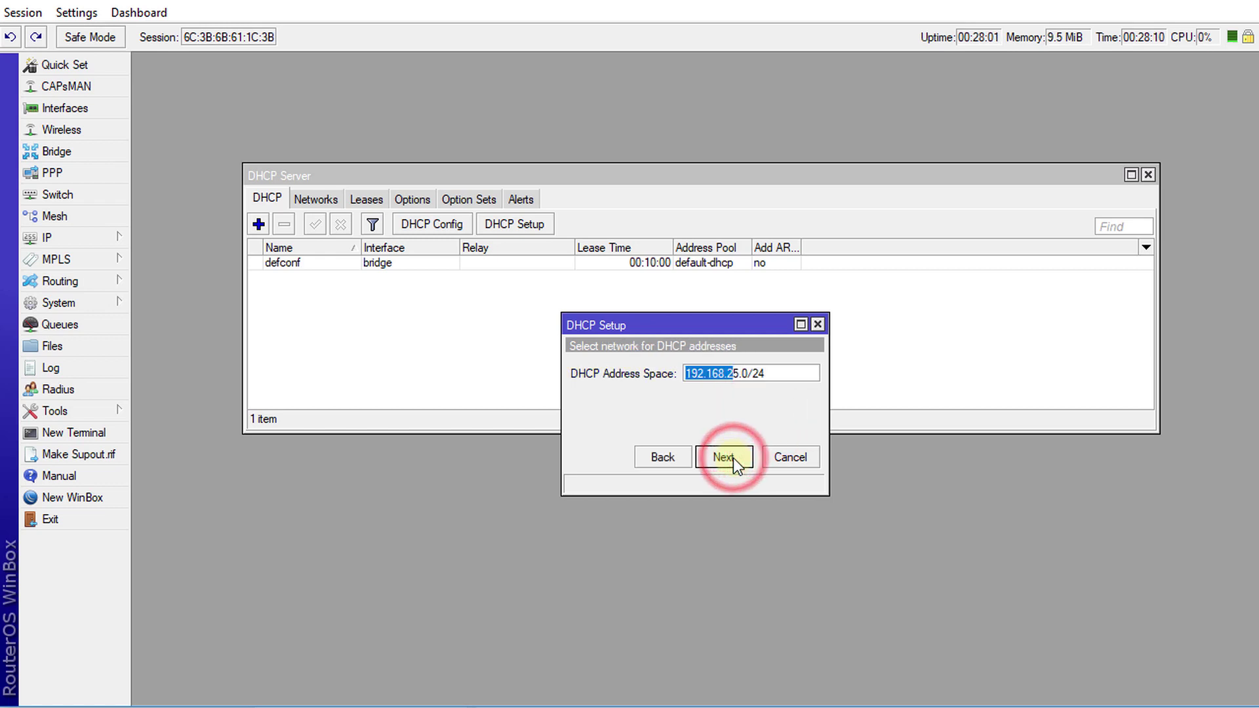
{"action": "left_click", "coordinate": [723, 457]}
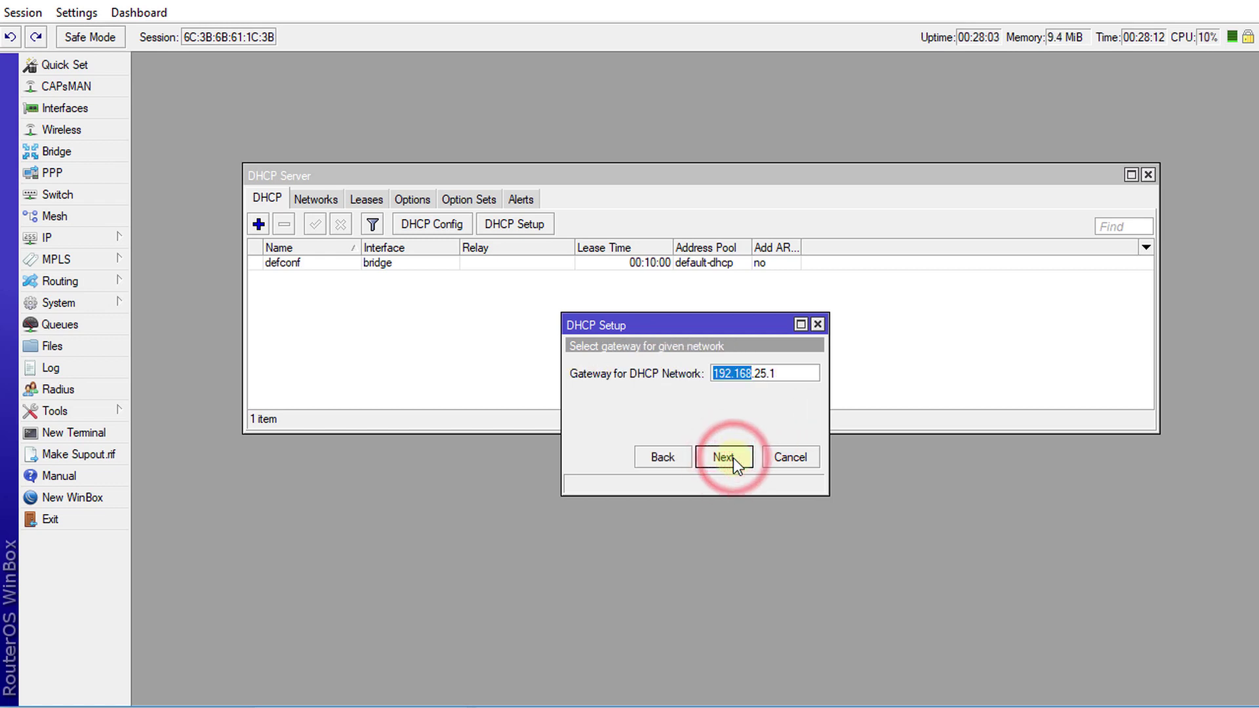
{"action": "left_click", "coordinate": [733, 457]}
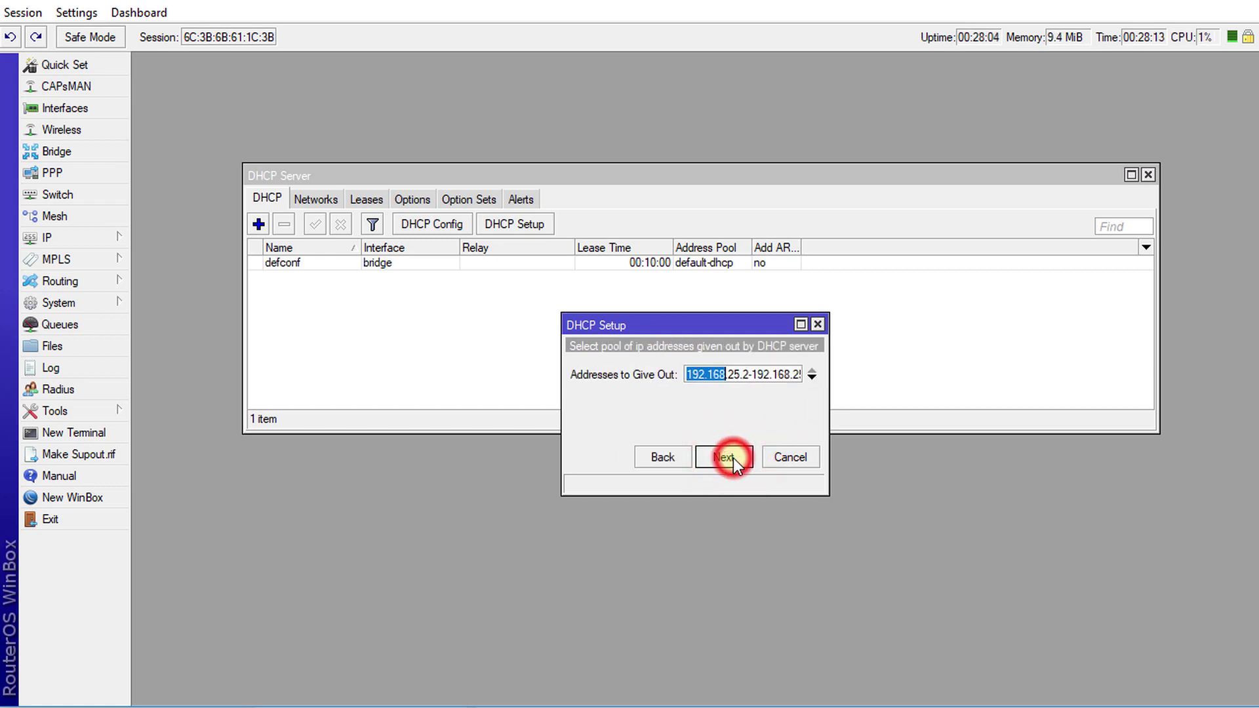
{"action": "mouse_move", "coordinate": [707, 369]}
{"action": "left_mouse_down"}
{"action": "mouse_move", "coordinate": [746, 373]}
{"action": "mouse_move", "coordinate": [696, 375]}
{"action": "left_mouse_up"}
{"action": "left_click", "coordinate": [744, 374]}
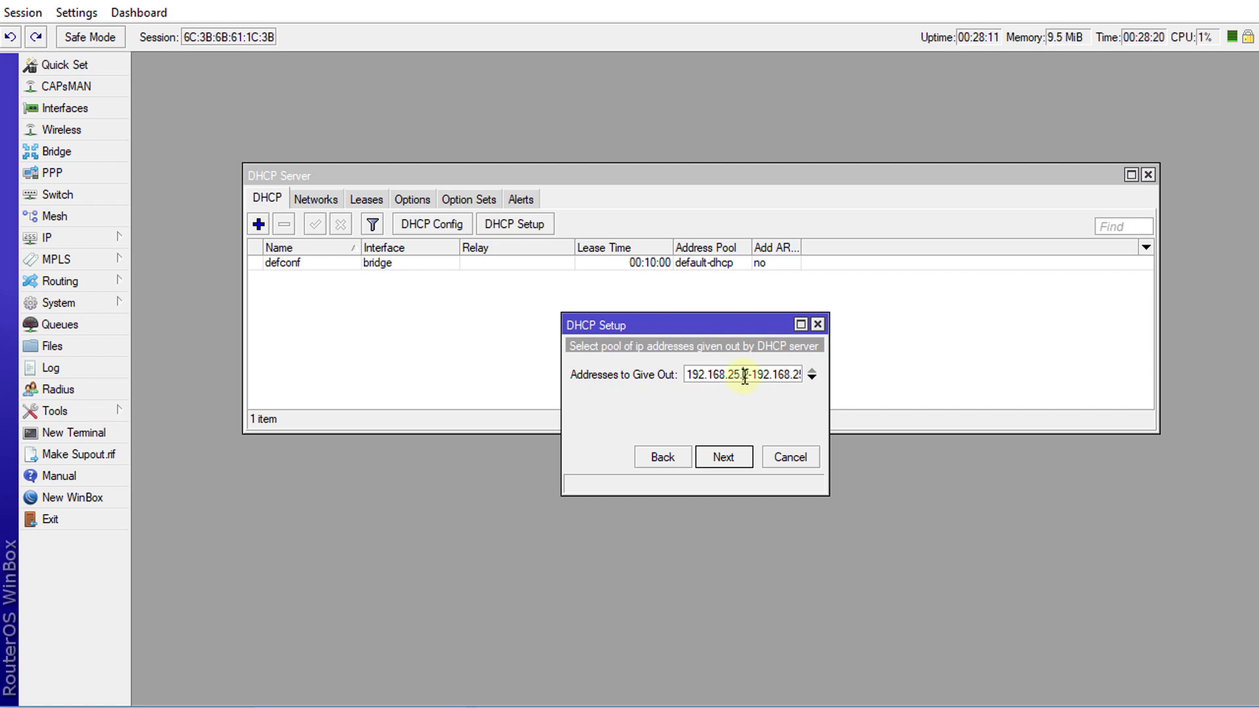
{"action": "left_click_drag", "start_coordinate": [754, 375], "coordinate": [843, 372]}
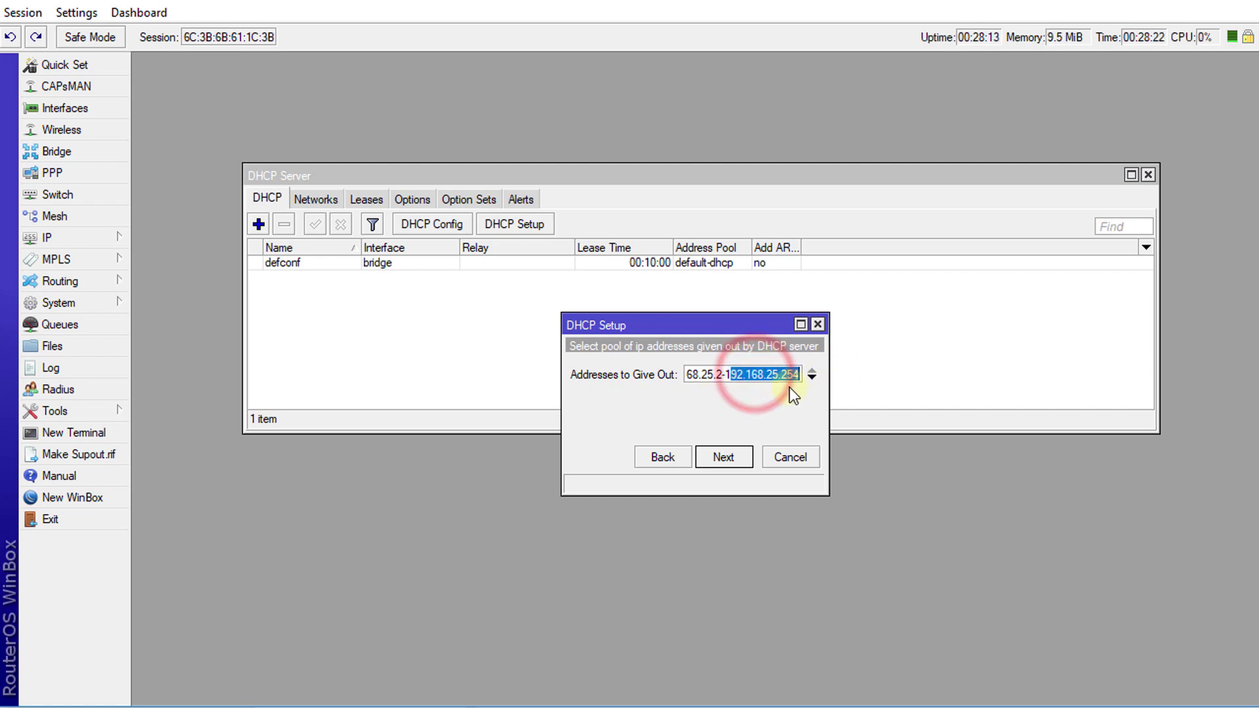
Step: Accept pool 192.168.25.2-192.168.25.254 and set DNS servers 8.8.8.8 and 8.8.4.4
{"action": "left_click", "coordinate": [727, 458]}
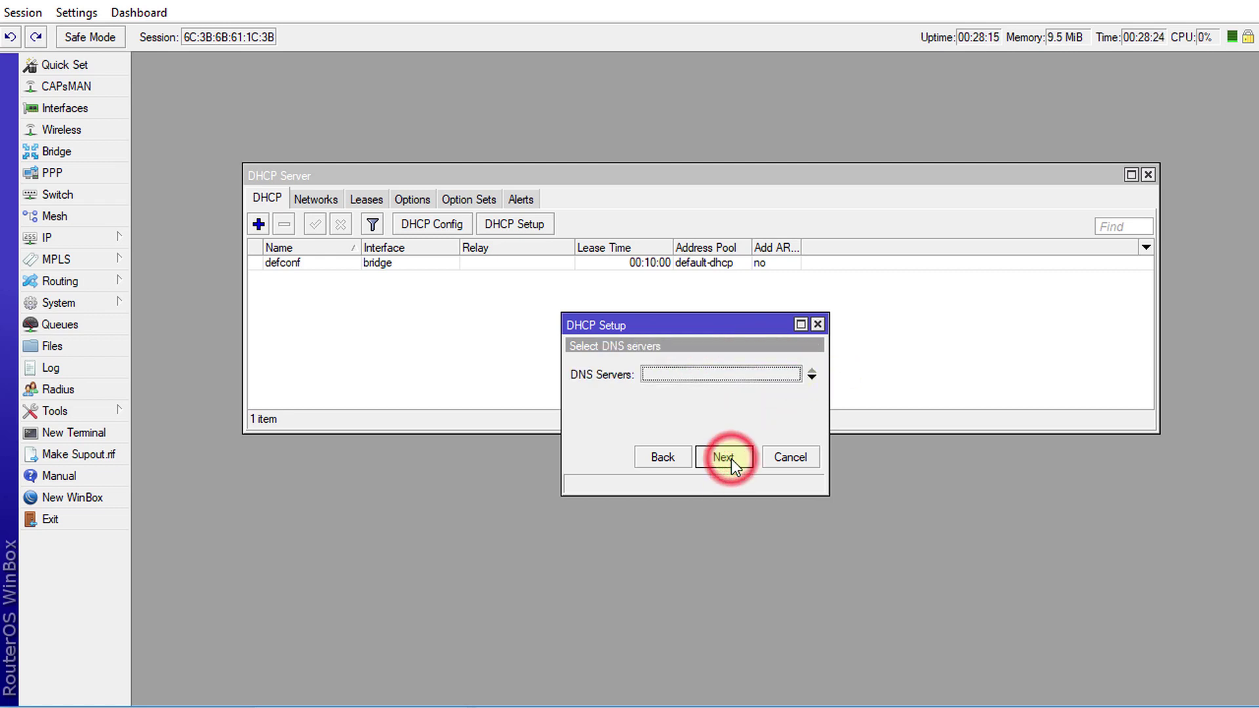
{"action": "double_click", "coordinate": [667, 375]}
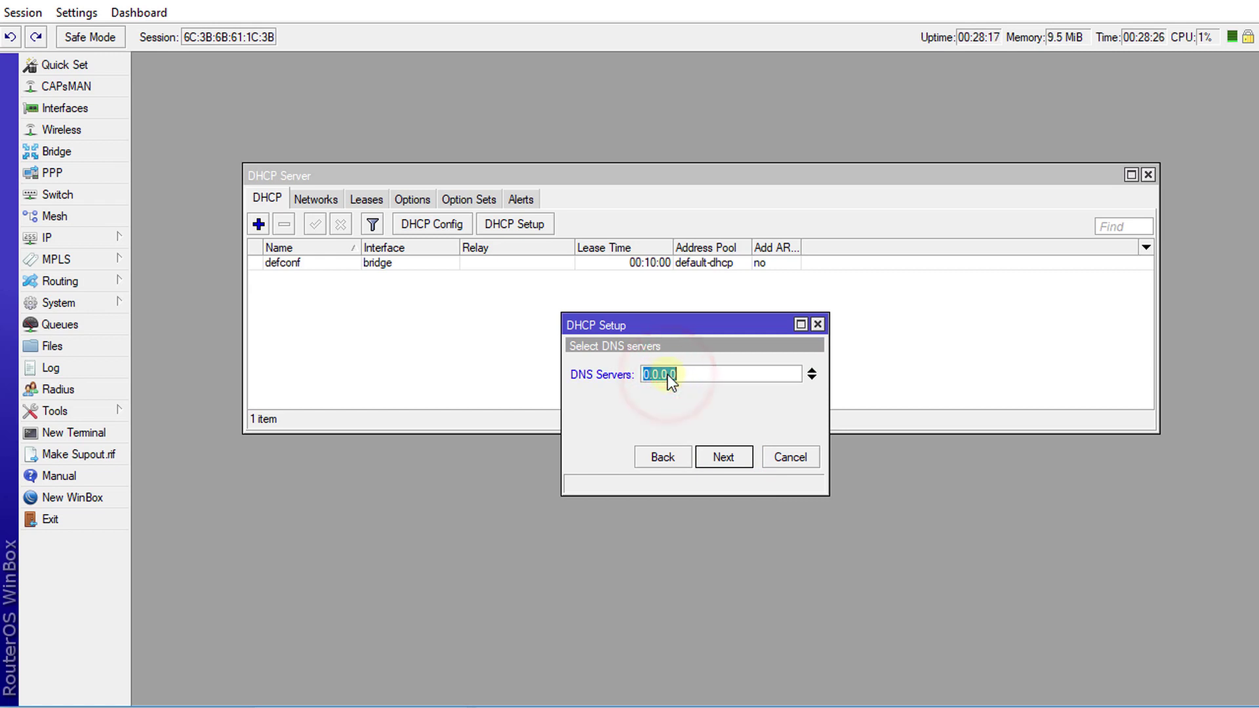
{"action": "type", "text": "8.8.8.8"}
{"action": "left_click", "coordinate": [812, 378]}
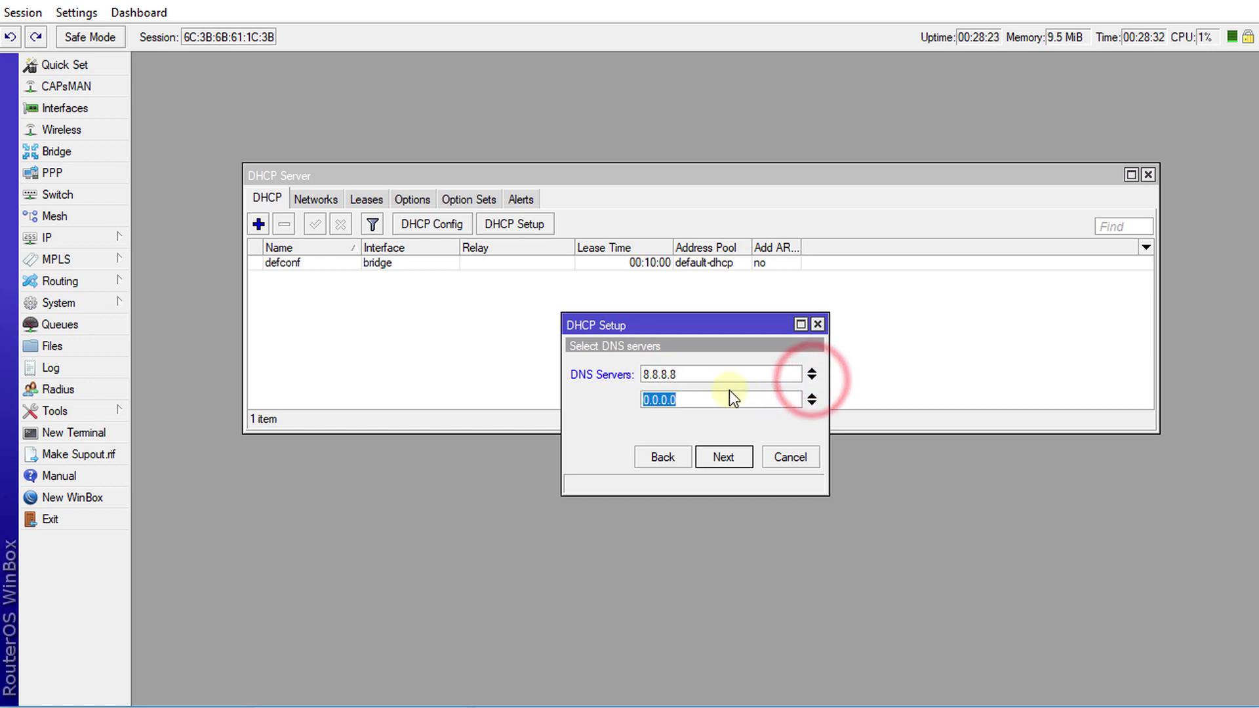
{"action": "type", "text": "88"}
{"action": "key", "text": "BackSpace"}
{"action": "type", "text": ".8."}
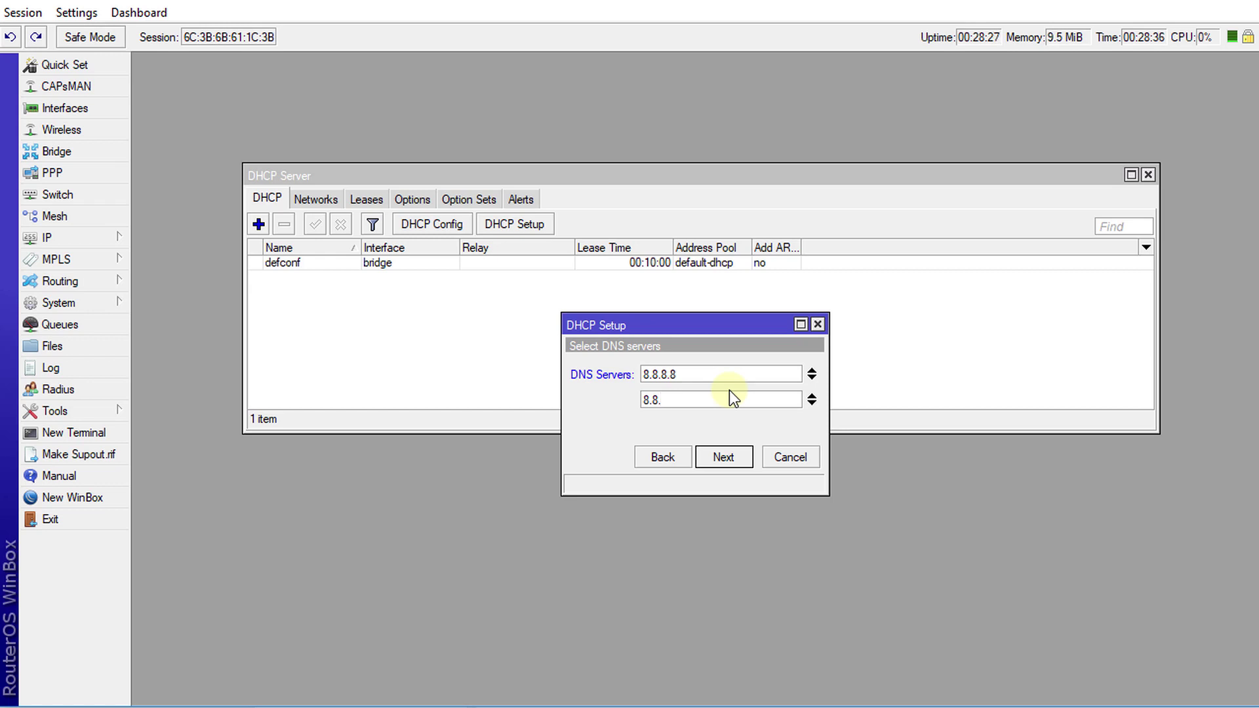
{"action": "type", "text": "4.4"}
{"action": "left_click", "coordinate": [726, 453]}
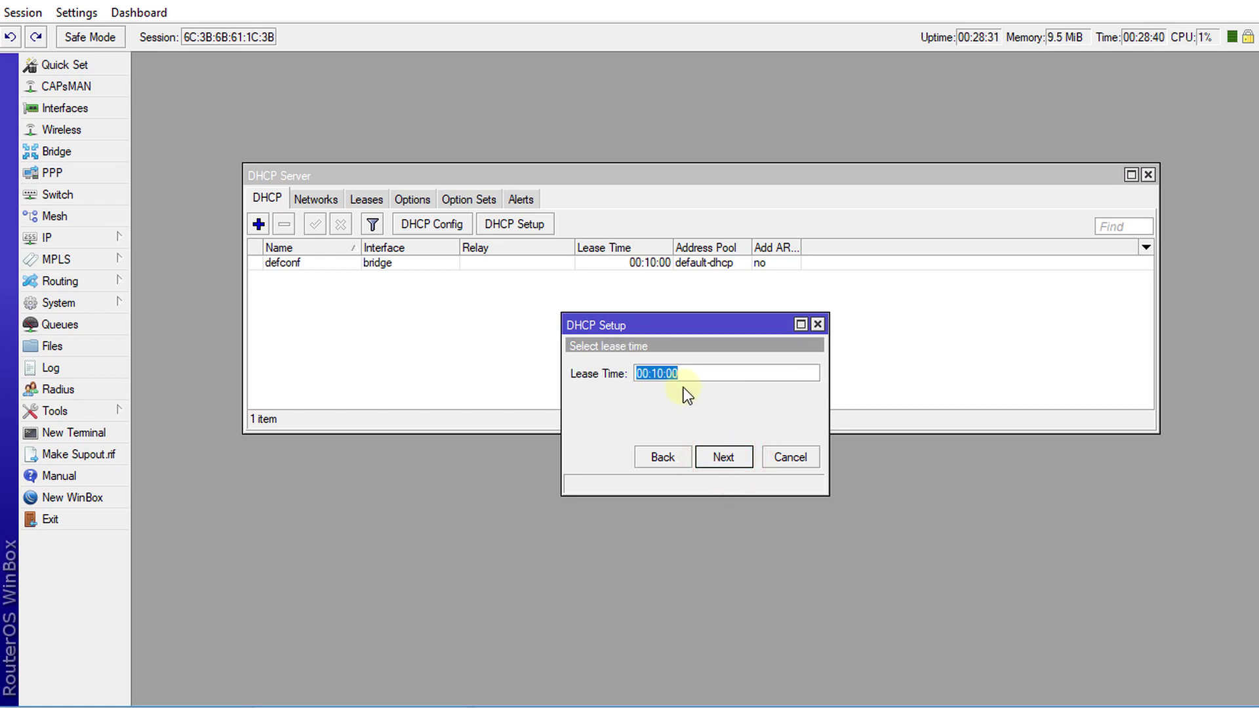
Step: Set the lease time to 00:05:00 and complete the DHCP setup
{"action": "left_click", "coordinate": [658, 373]}
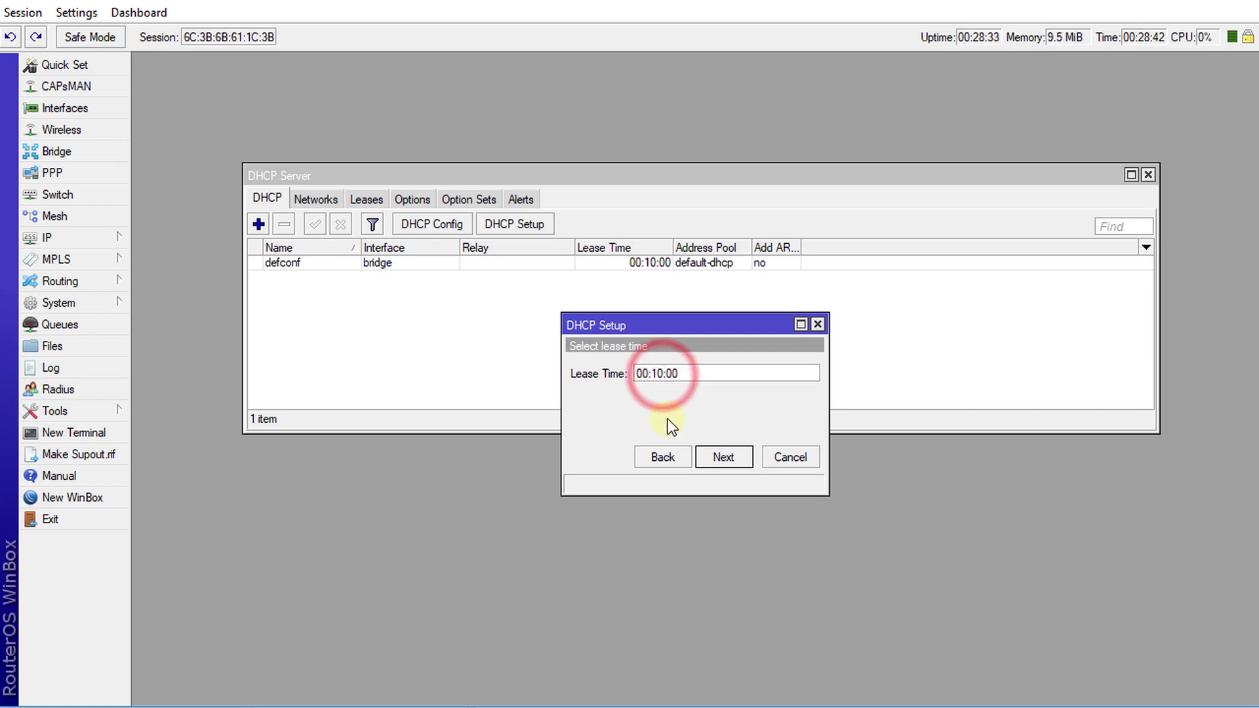
{"action": "key", "text": "BackSpace"}
{"action": "type", "text": "05"}
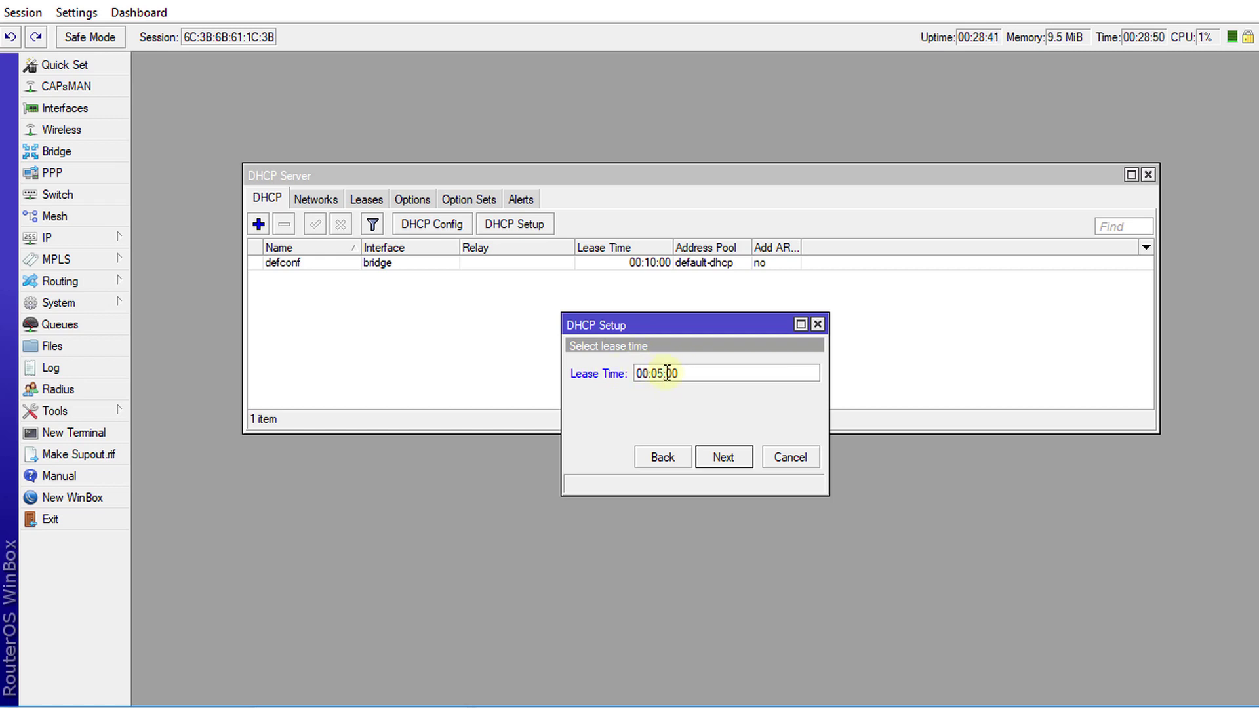
{"action": "left_click", "coordinate": [737, 460]}
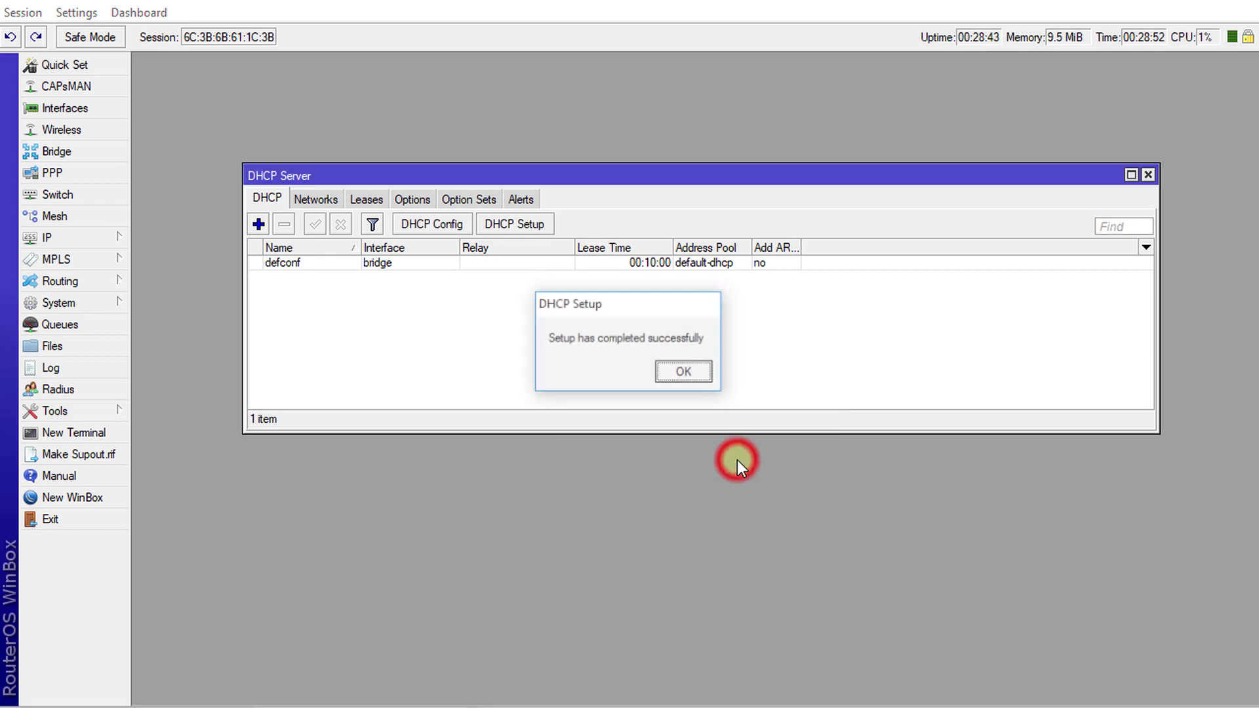
{"action": "left_click", "coordinate": [683, 371]}
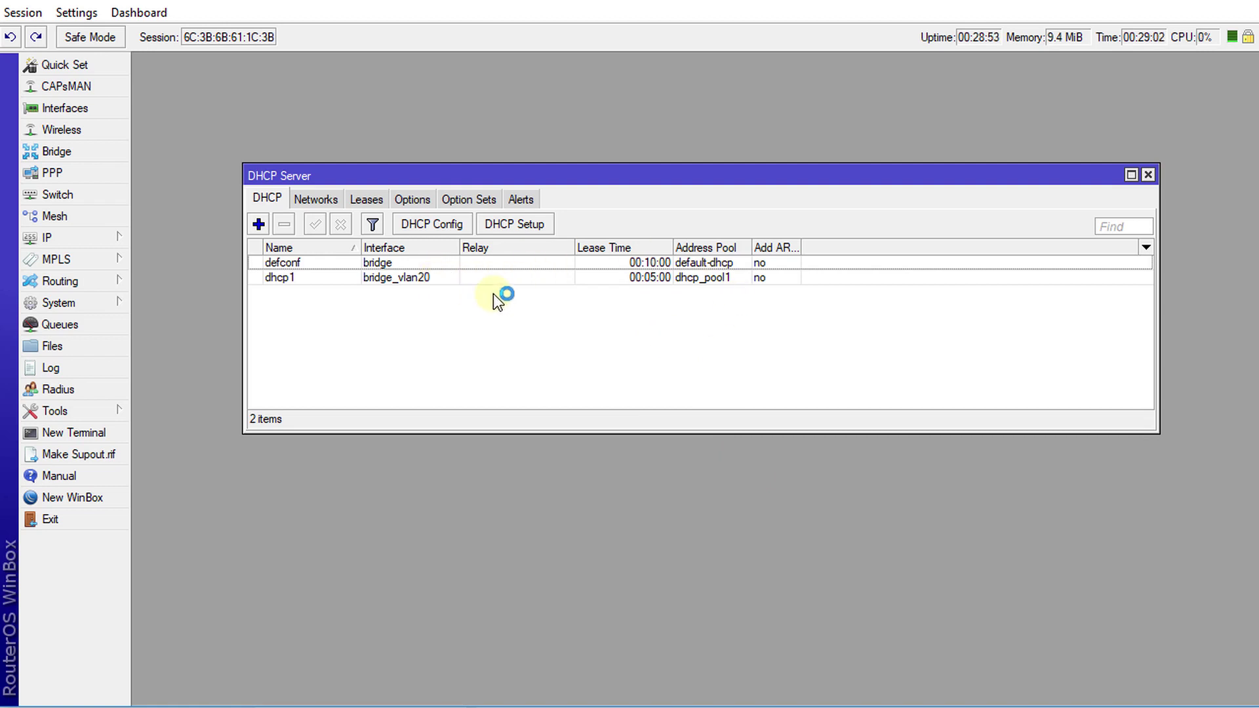
Step: List all nine interfaces, select Guest_wlan and vlan20, then select the dhcp1 server entry
{"action": "left_click", "coordinate": [77, 109]}
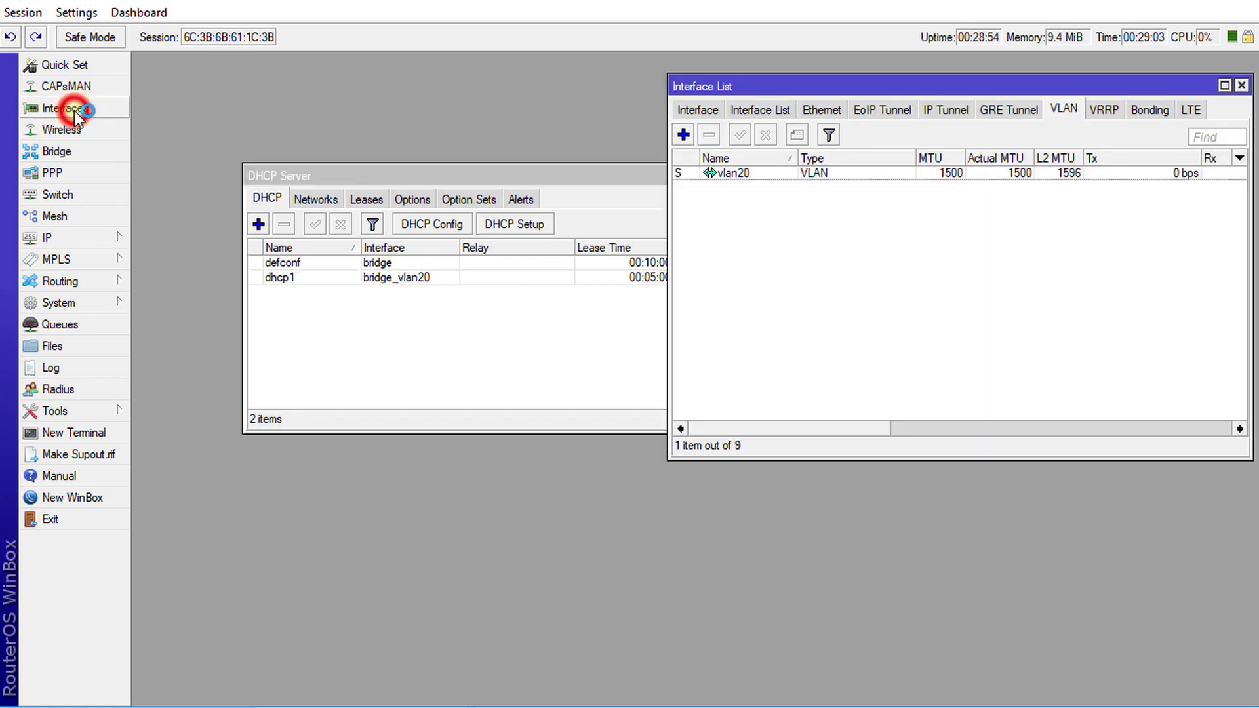
{"action": "left_click", "coordinate": [693, 109]}
{"action": "left_click_drag", "start_coordinate": [840, 89], "coordinate": [616, 93]}
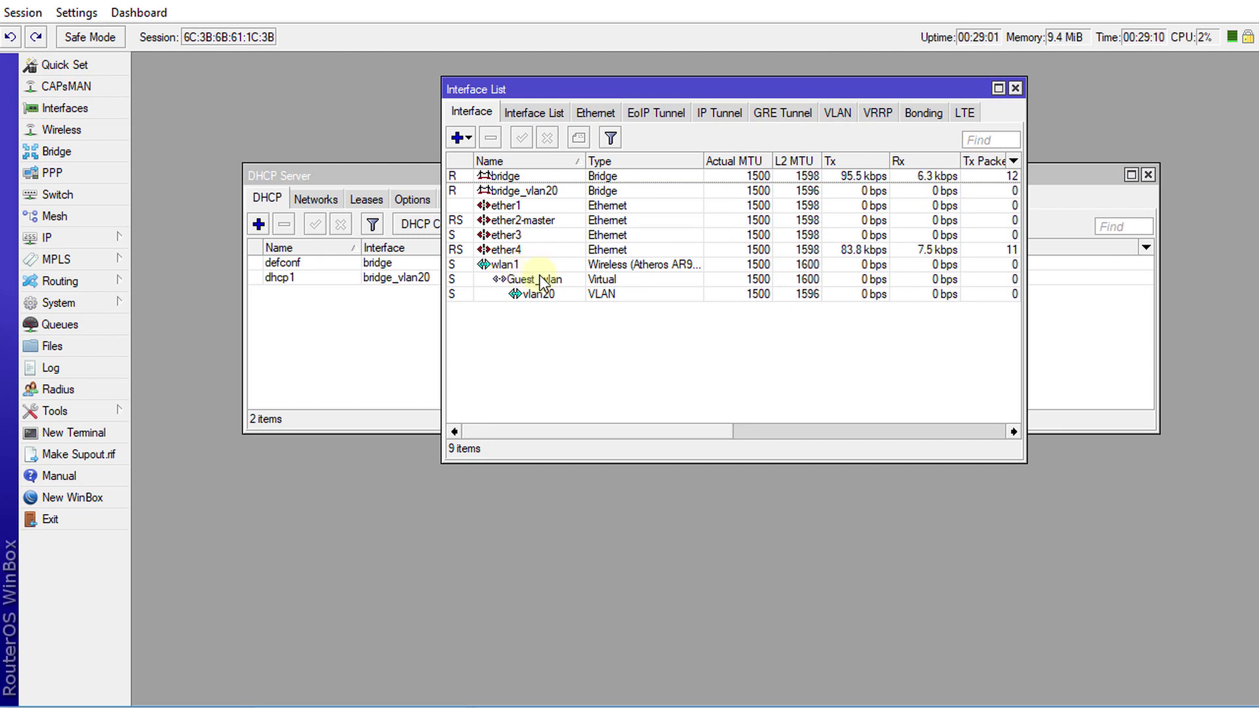
{"action": "left_click", "coordinate": [544, 279]}
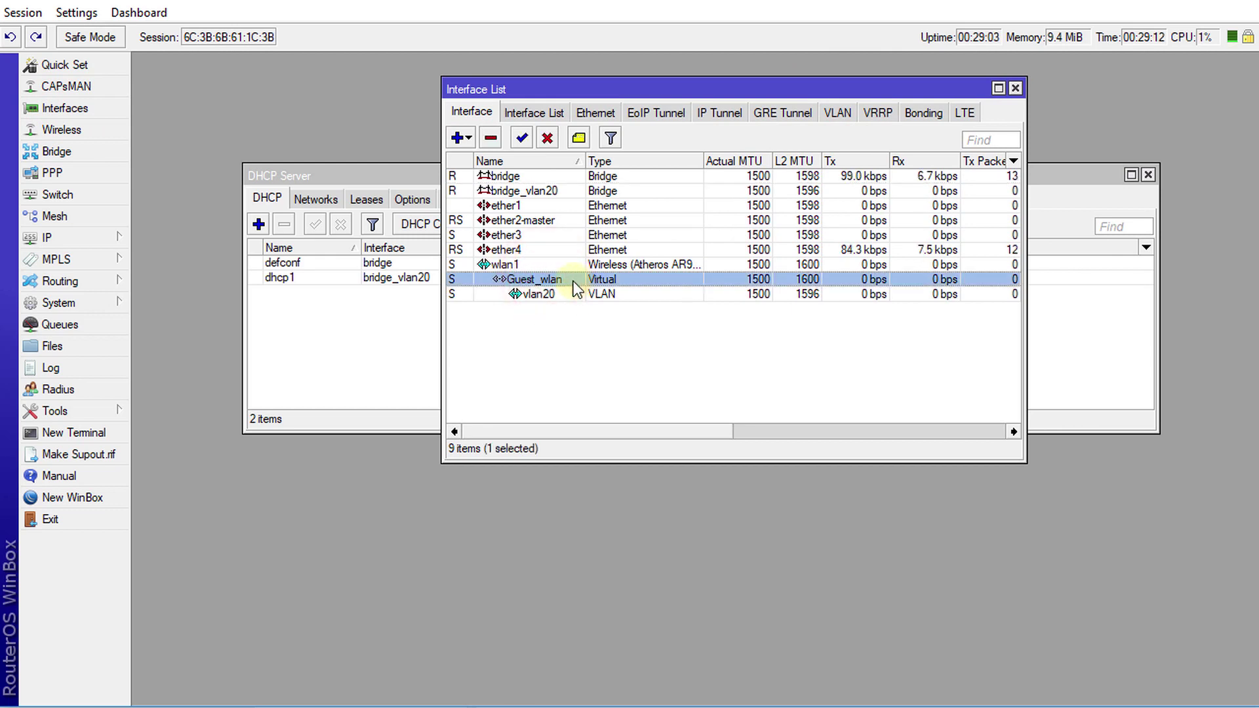
{"action": "left_click", "coordinate": [568, 295]}
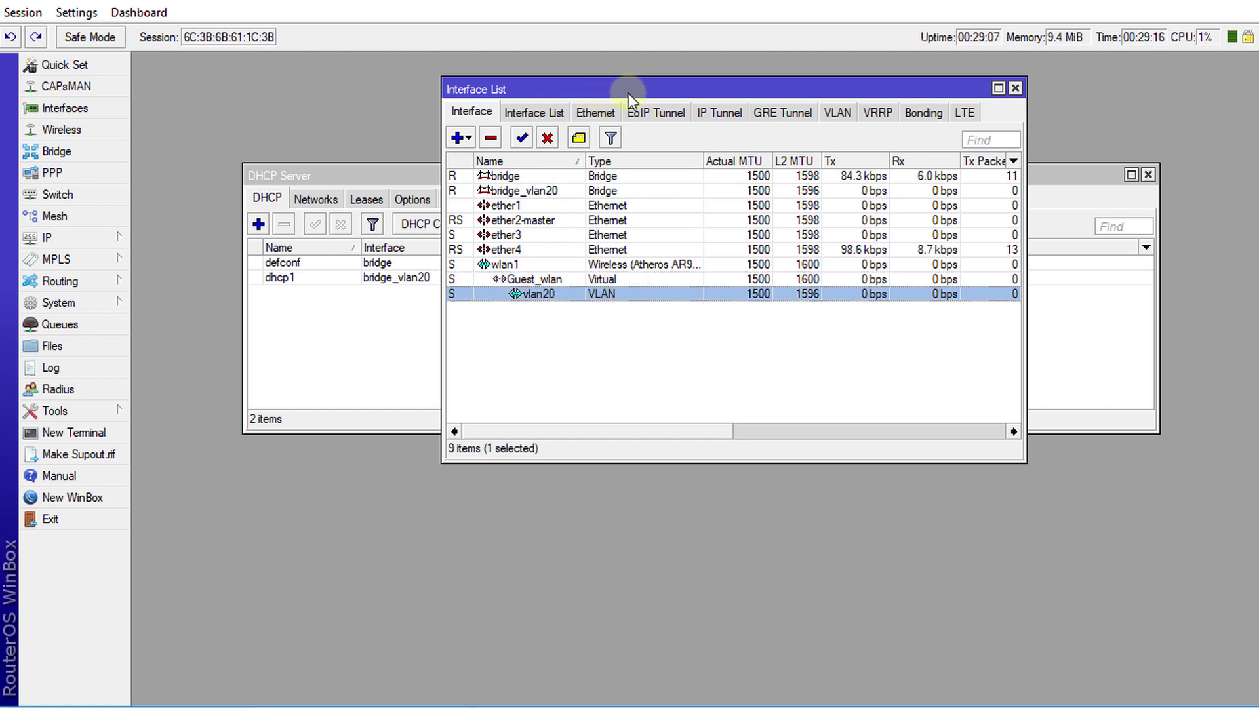
{"action": "left_click_drag", "start_coordinate": [628, 94], "coordinate": [631, 342]}
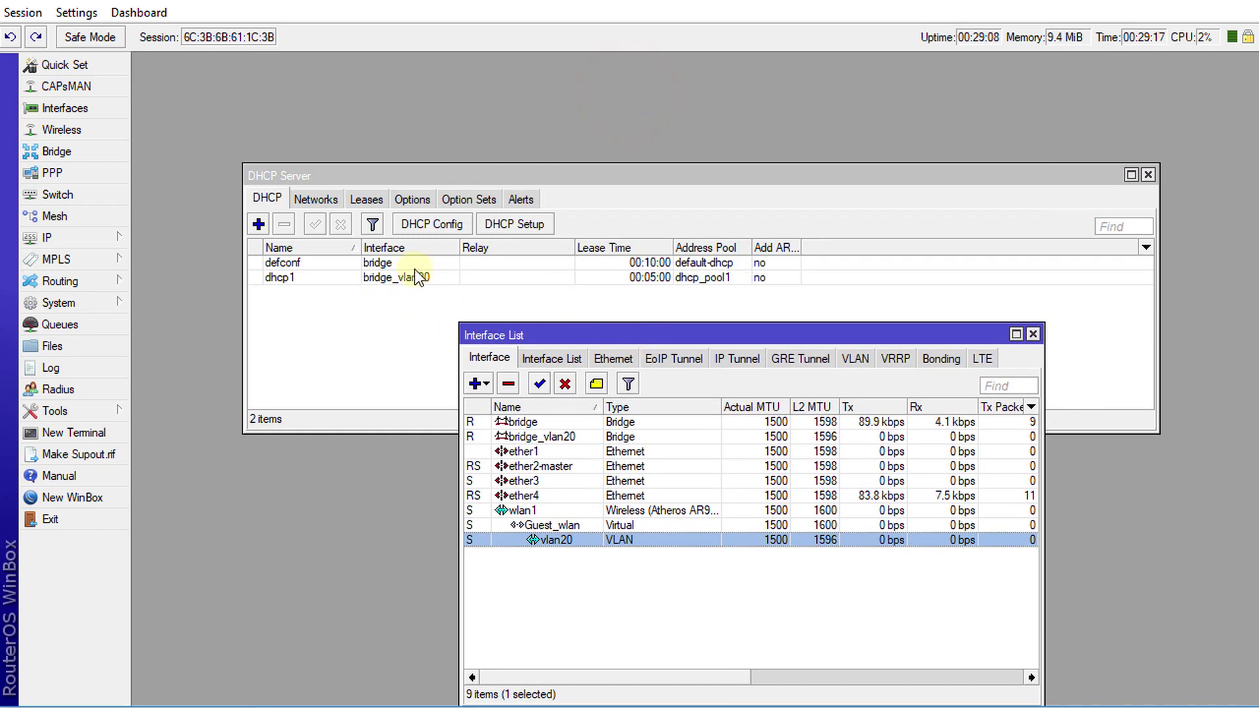
{"action": "left_click", "coordinate": [422, 277]}
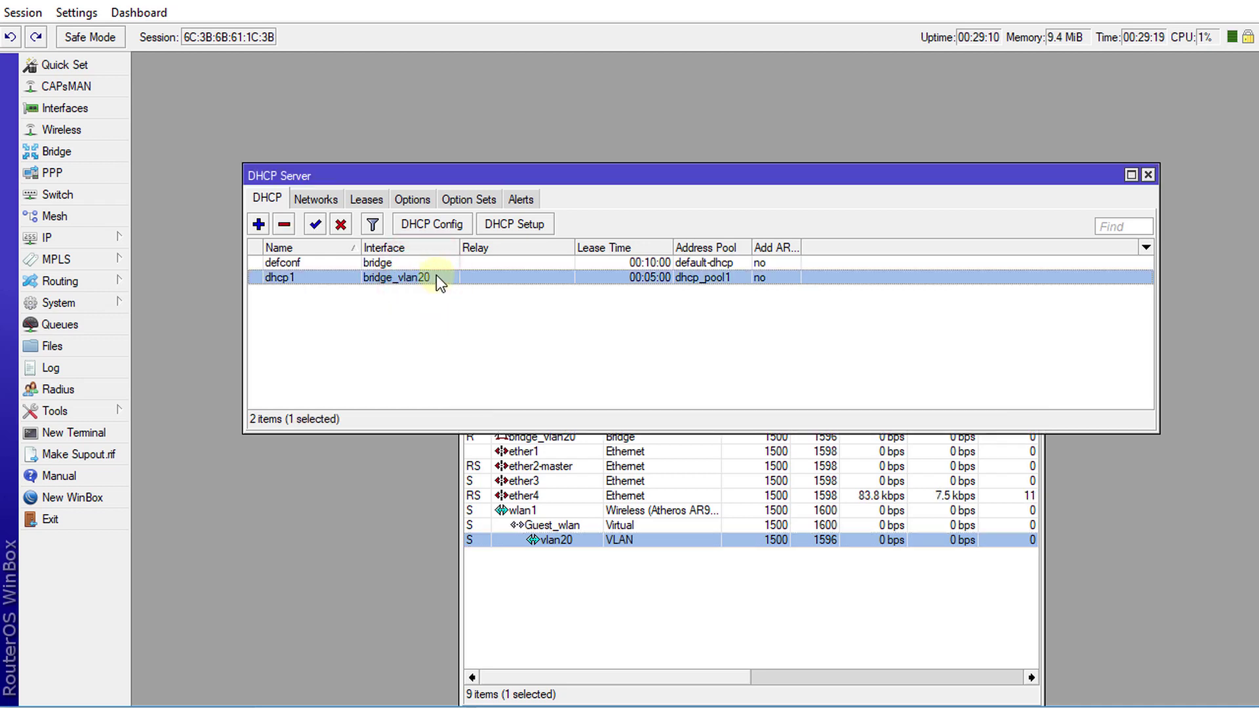